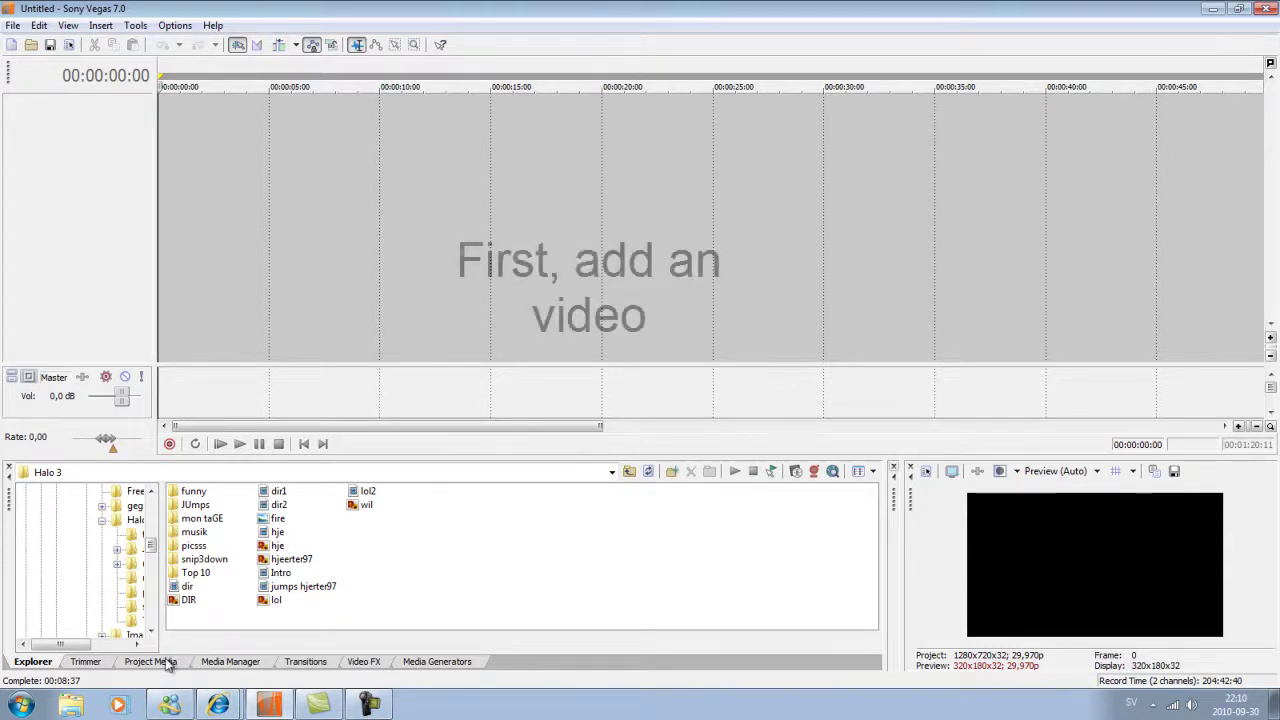
Open the Old school folder in Downloads and add the mwr5 video to the start of the timeline.
mouse_move(148, 553)
mouse_down()
mouse_move(146, 500)
mouse_move(143, 528)
mouse_up()
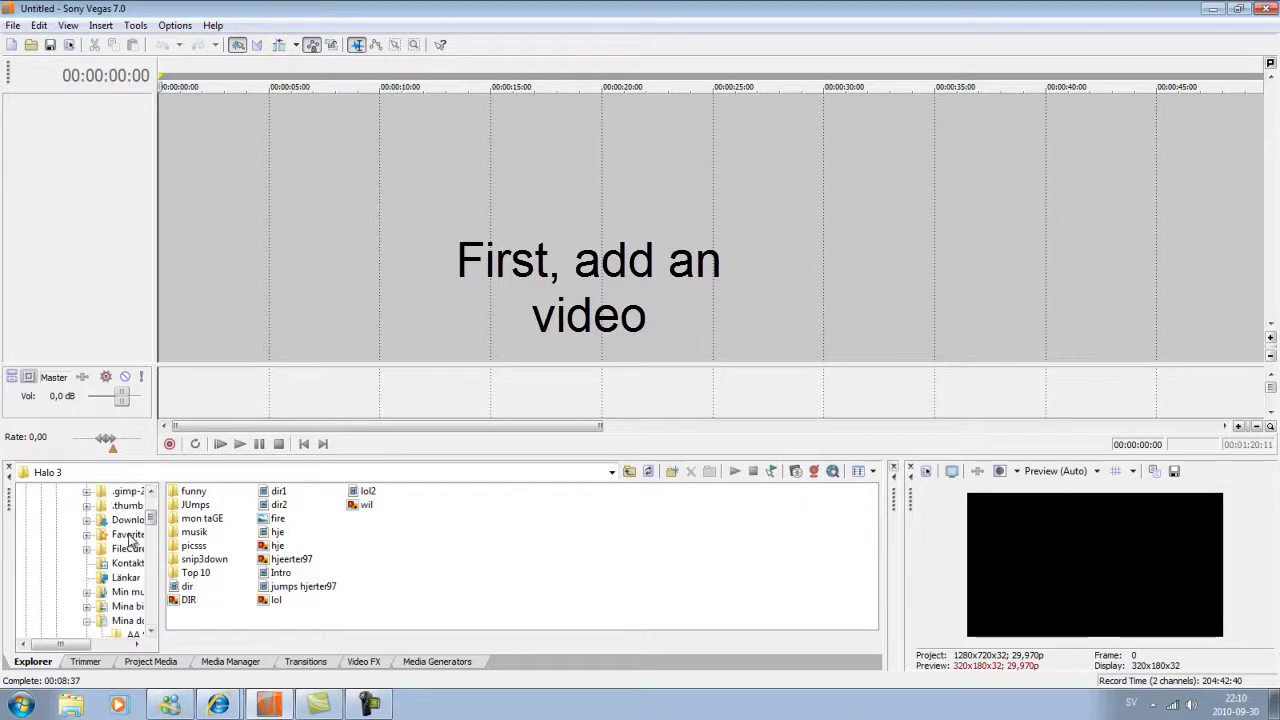
double_click(128, 520)
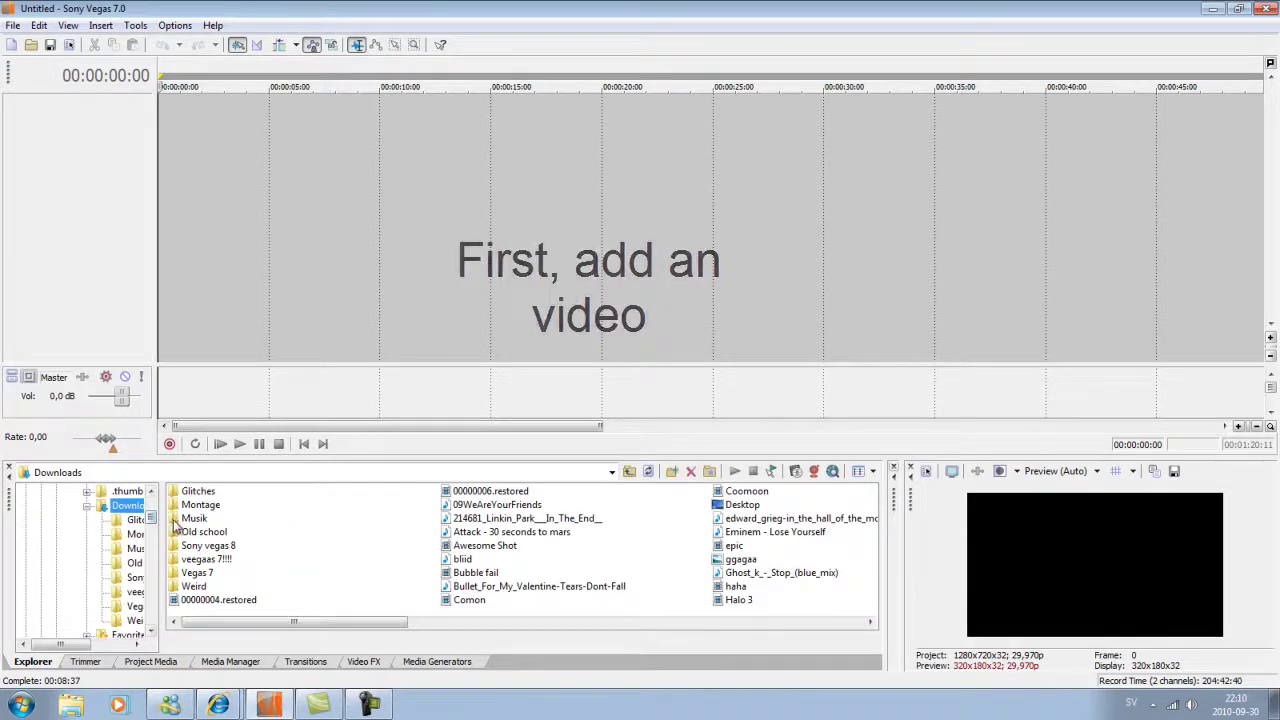
double_click(188, 532)
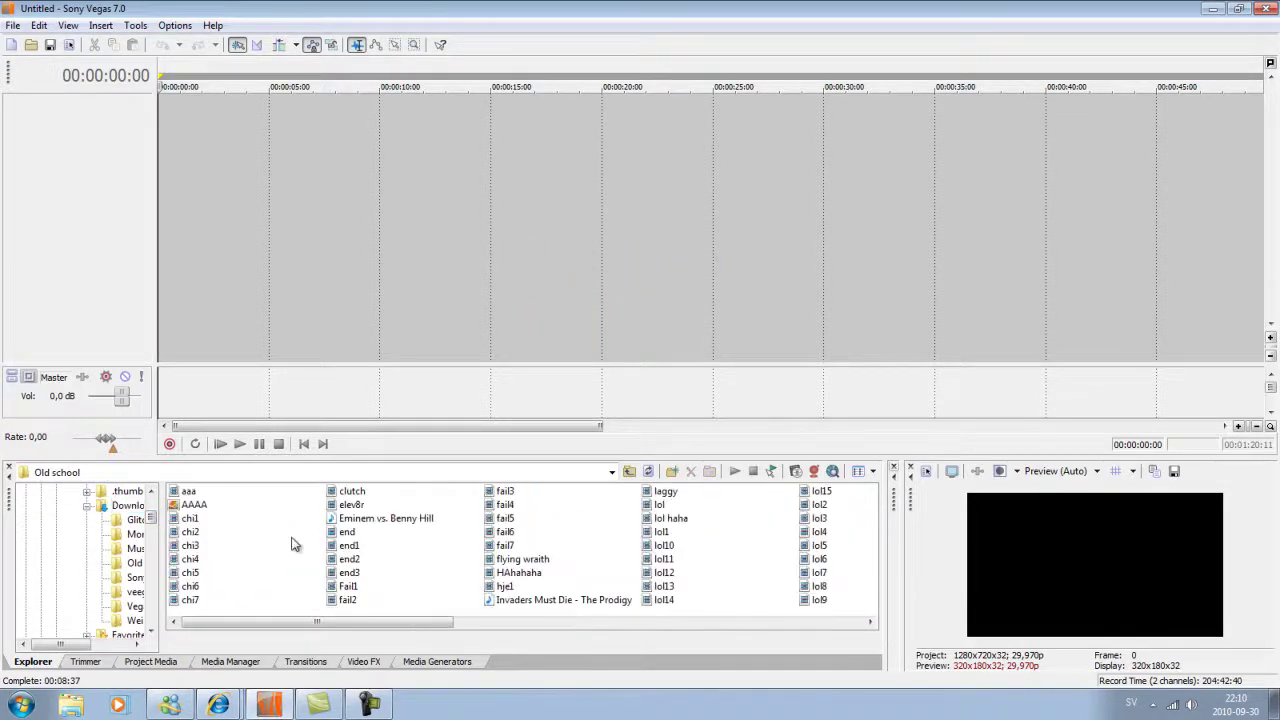
click(870, 622)
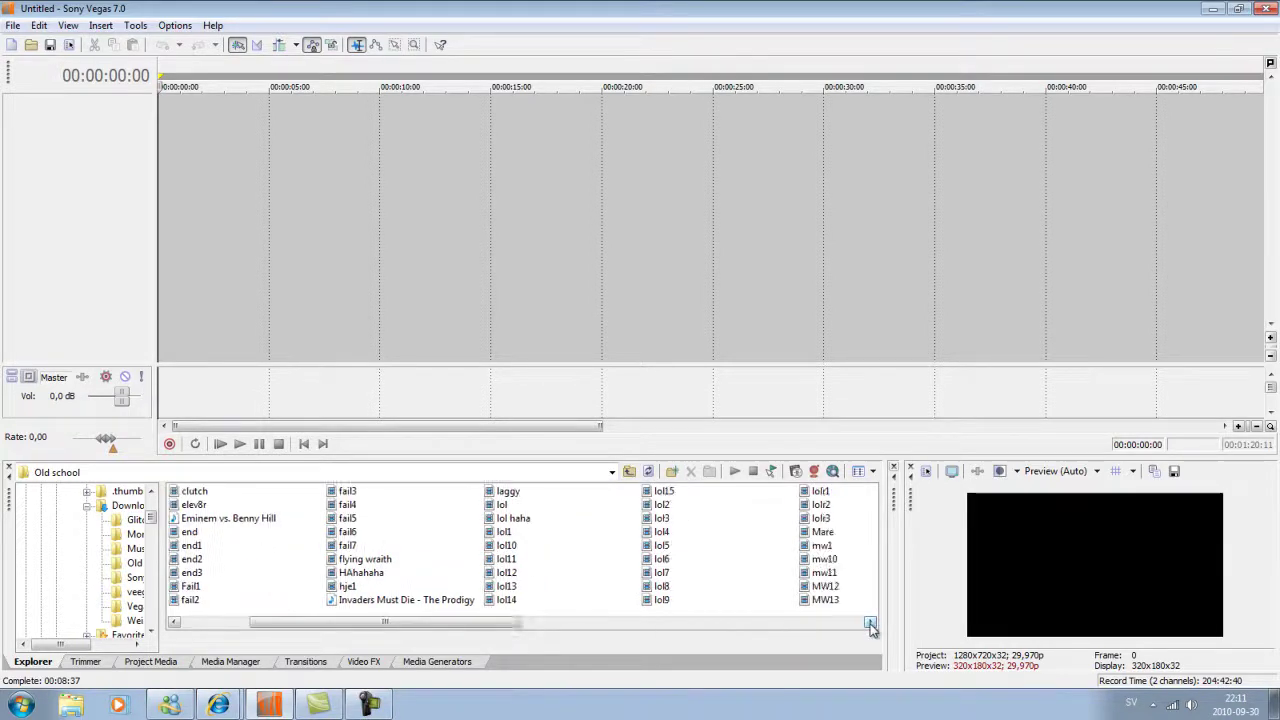
click(870, 622)
click(870, 622)
click(870, 622)
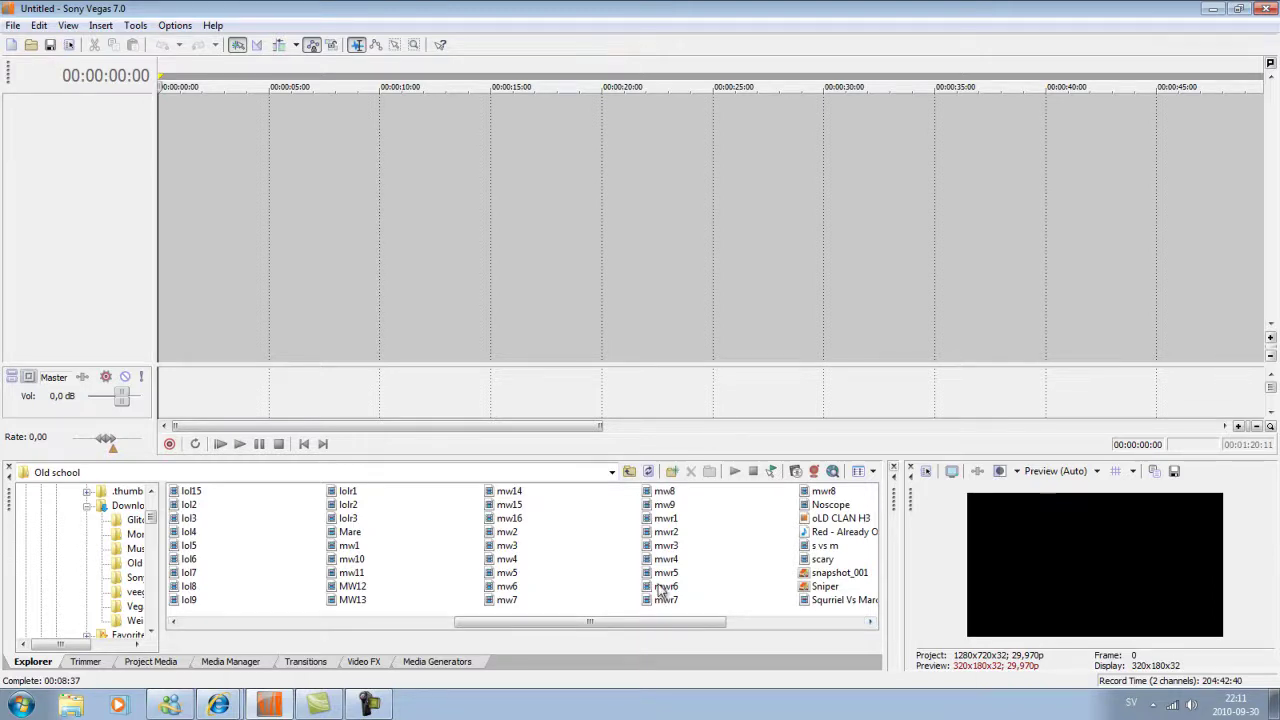
drag(662, 578, 130, 245)
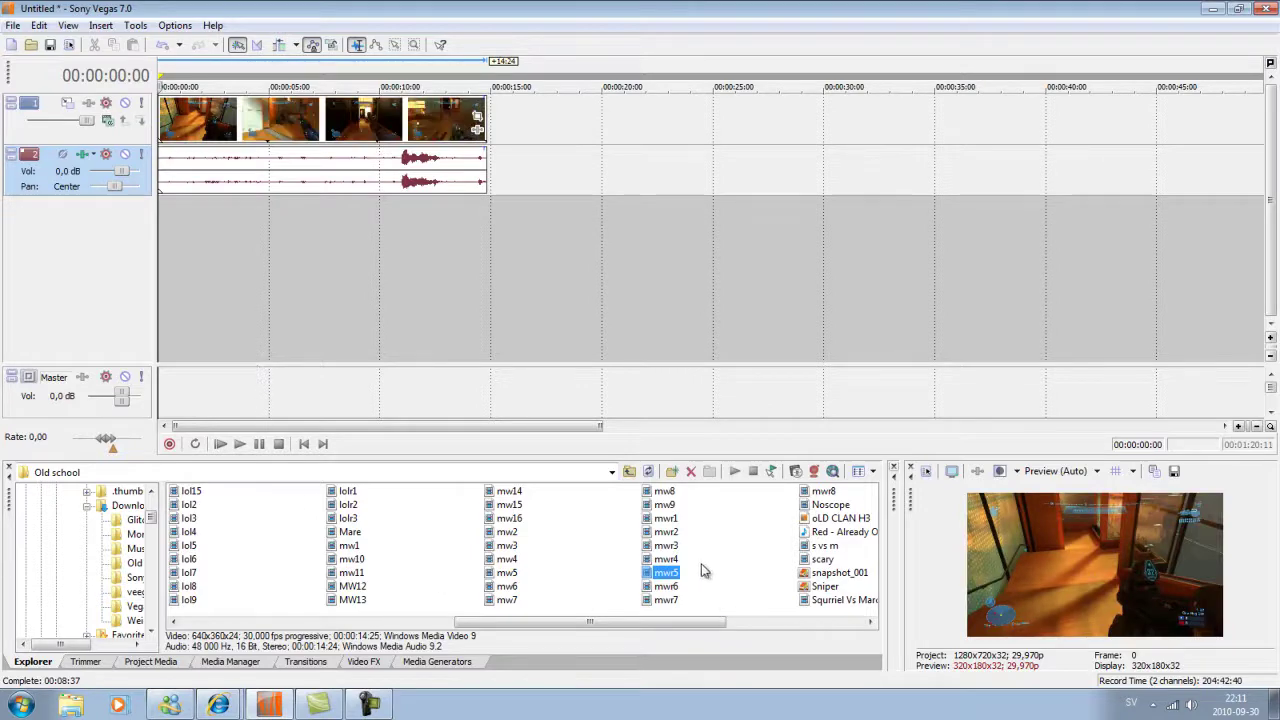
Replace the mwr5 clip on the timeline with the mwr4 video, starting at 00:00:00:00.
right_click(398, 122)
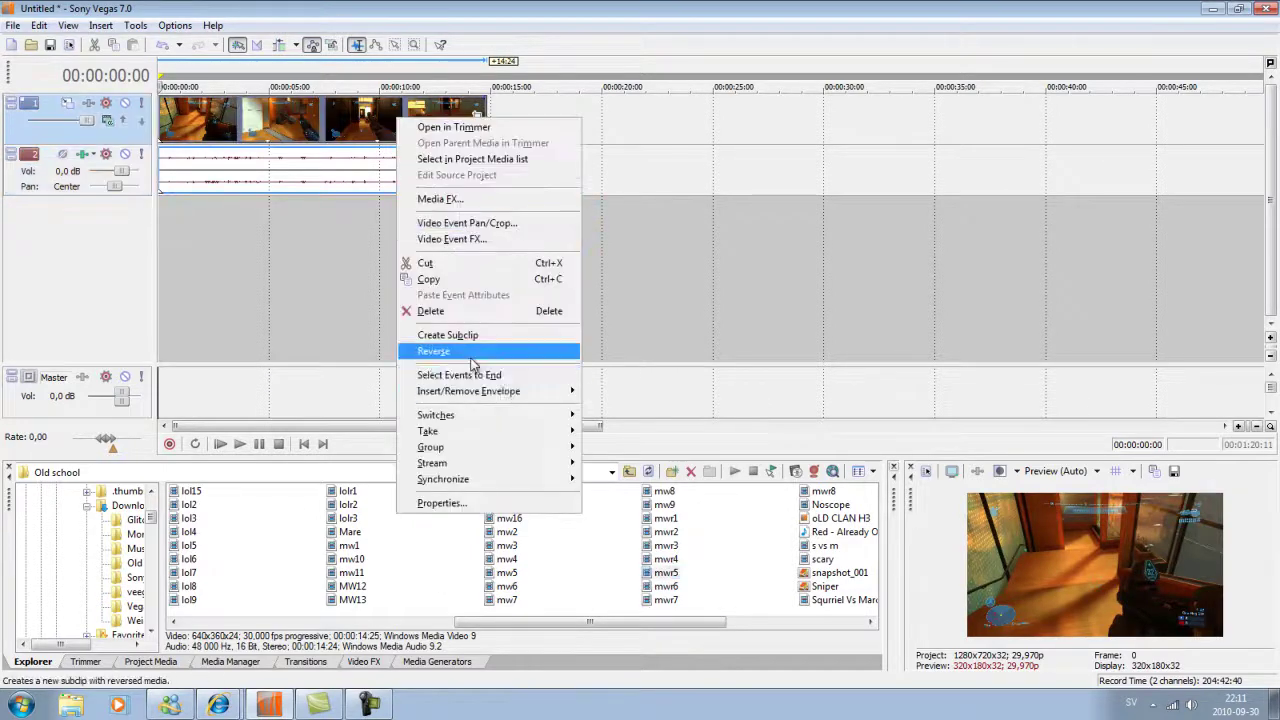
click(442, 310)
drag(662, 572, 174, 134)
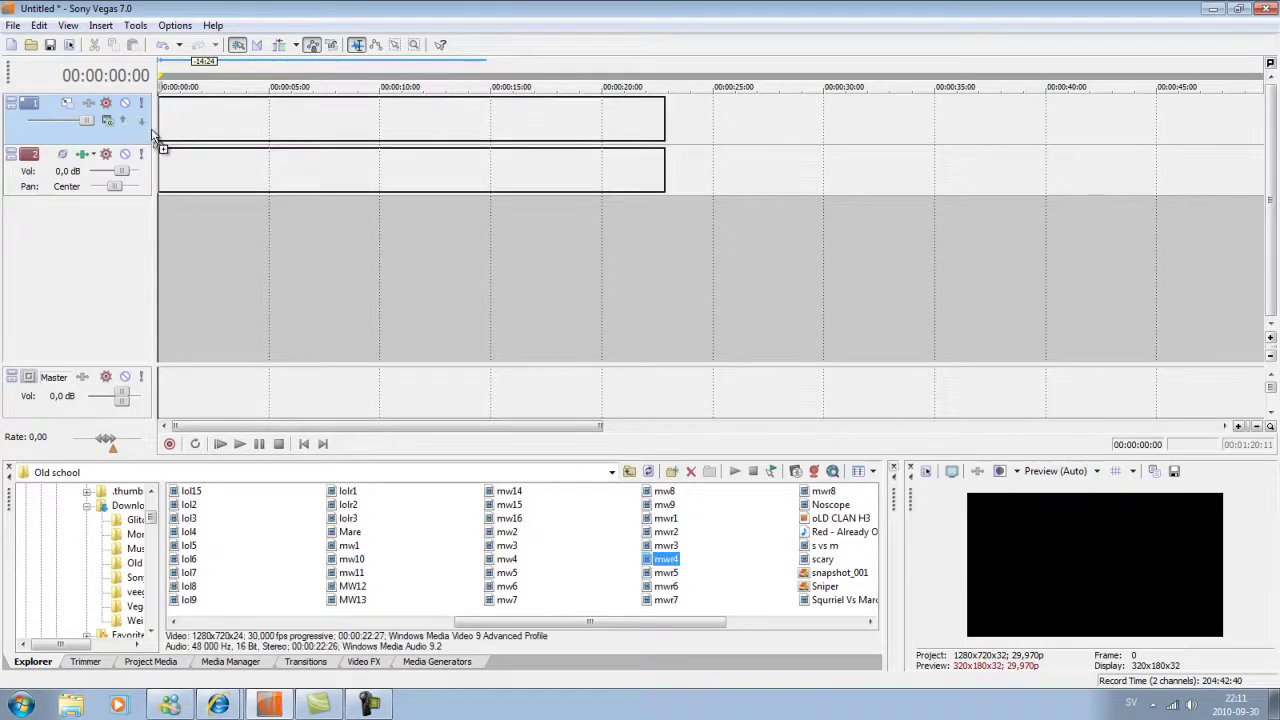
Play through the mwr4 clip to find the transition frame and split the clip at 00:00:09:21.
click(241, 443)
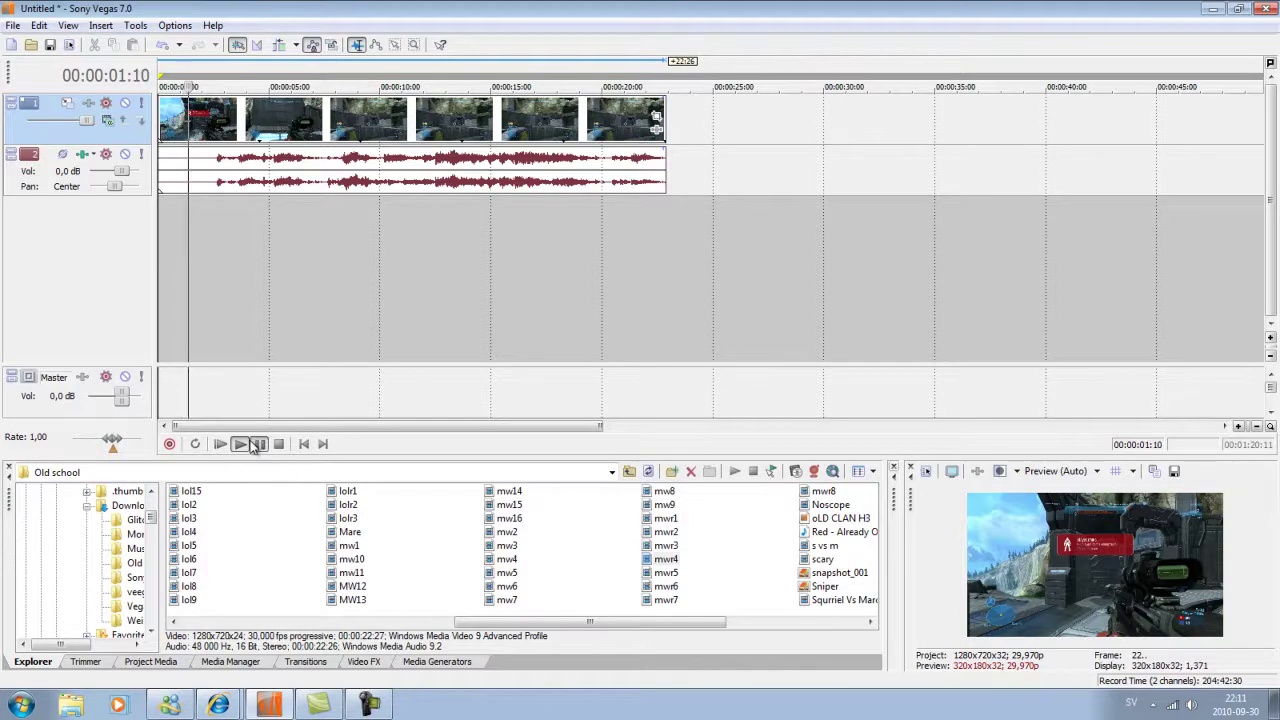
click(256, 444)
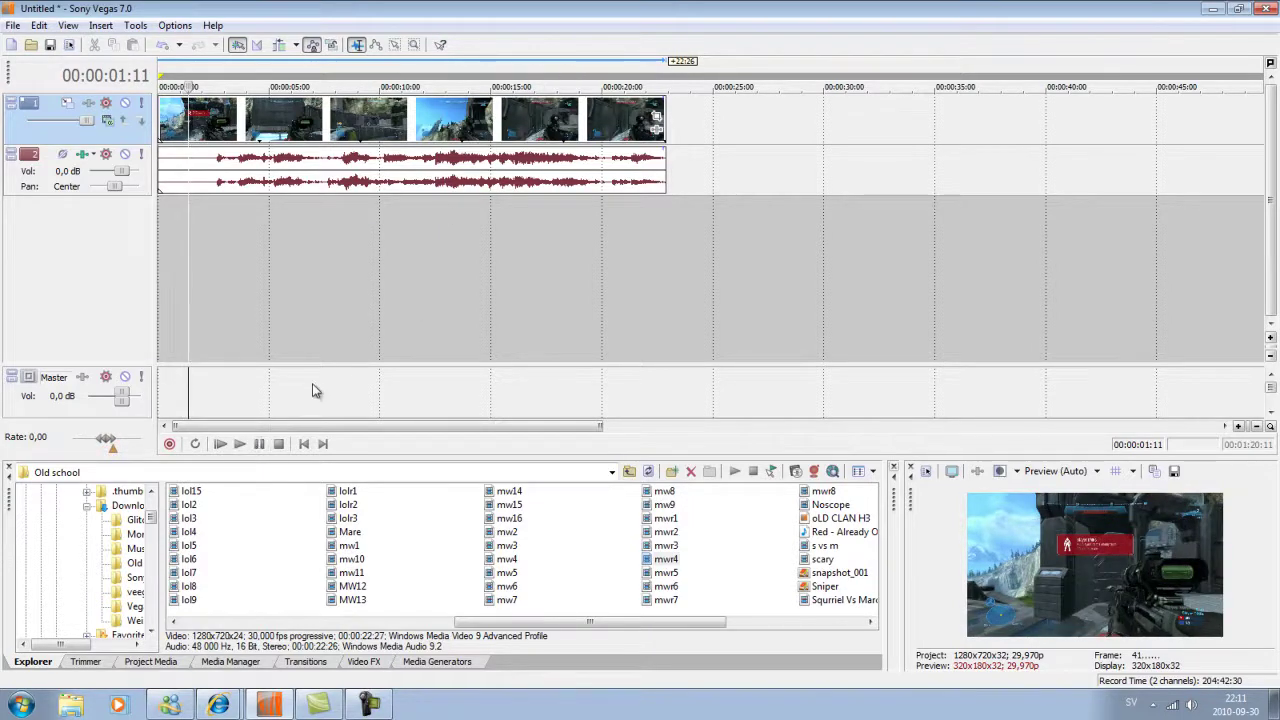
click(259, 444)
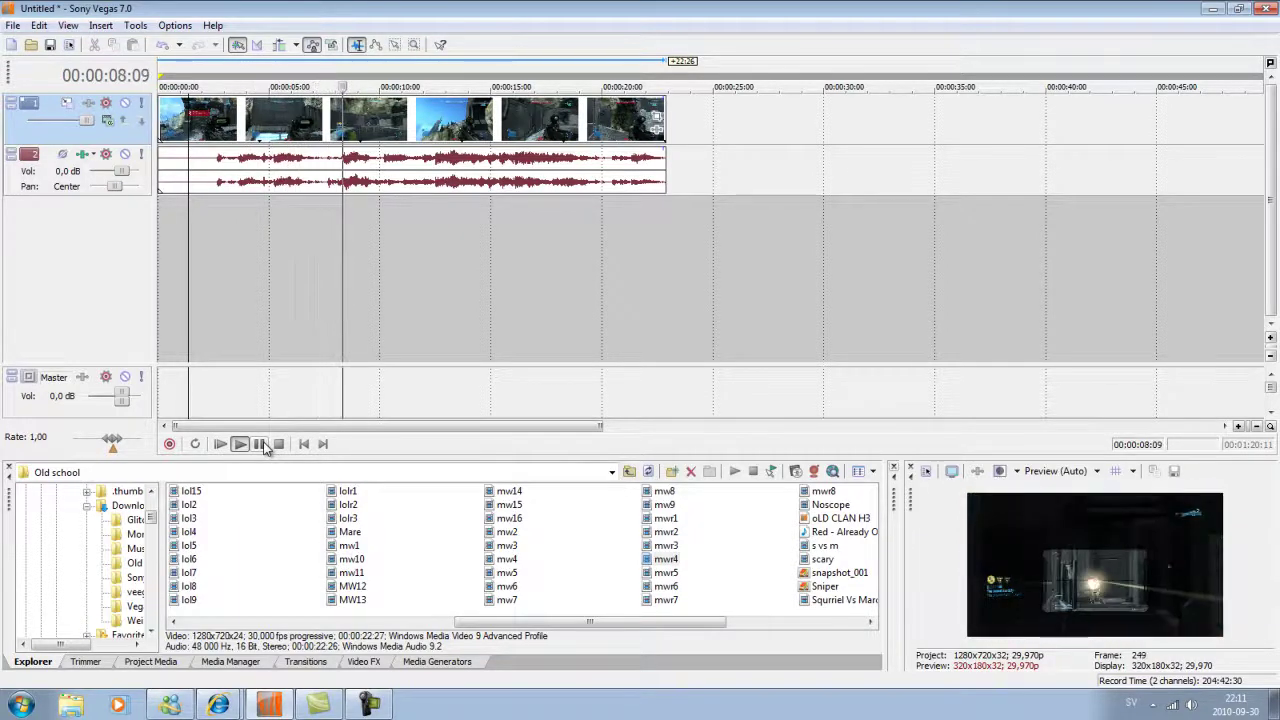
click(261, 444)
click(261, 444)
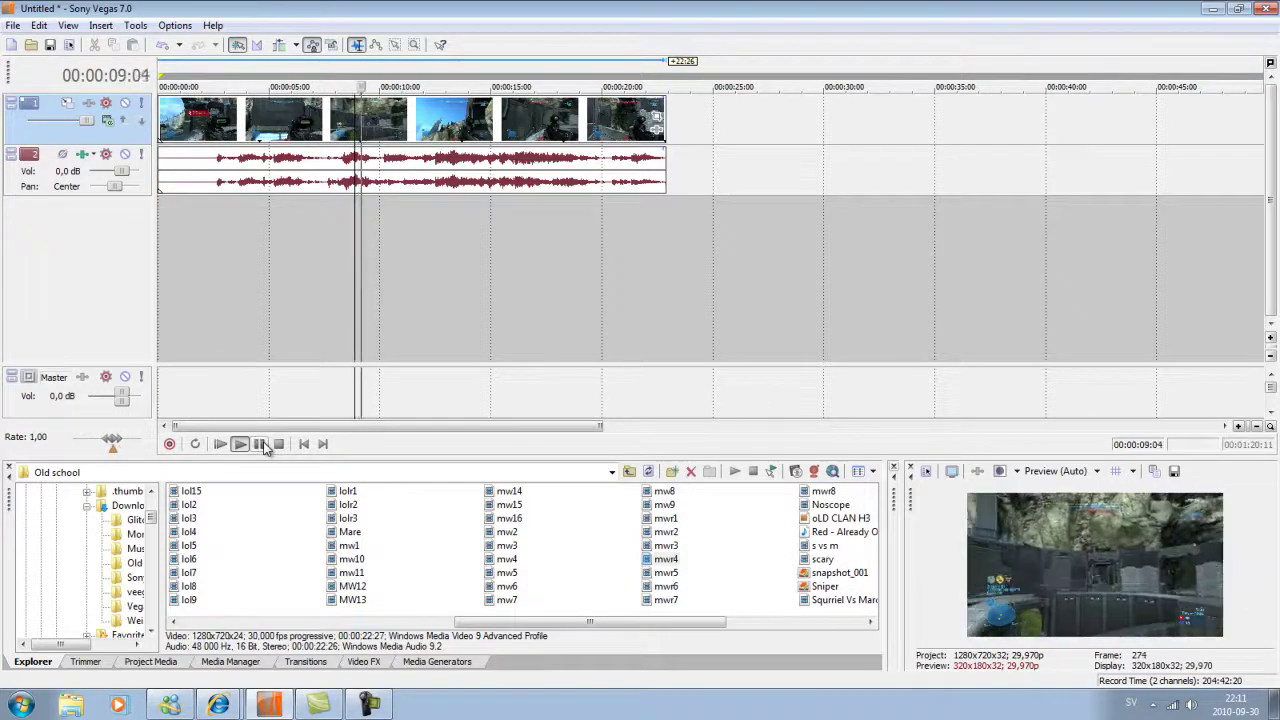
click(261, 444)
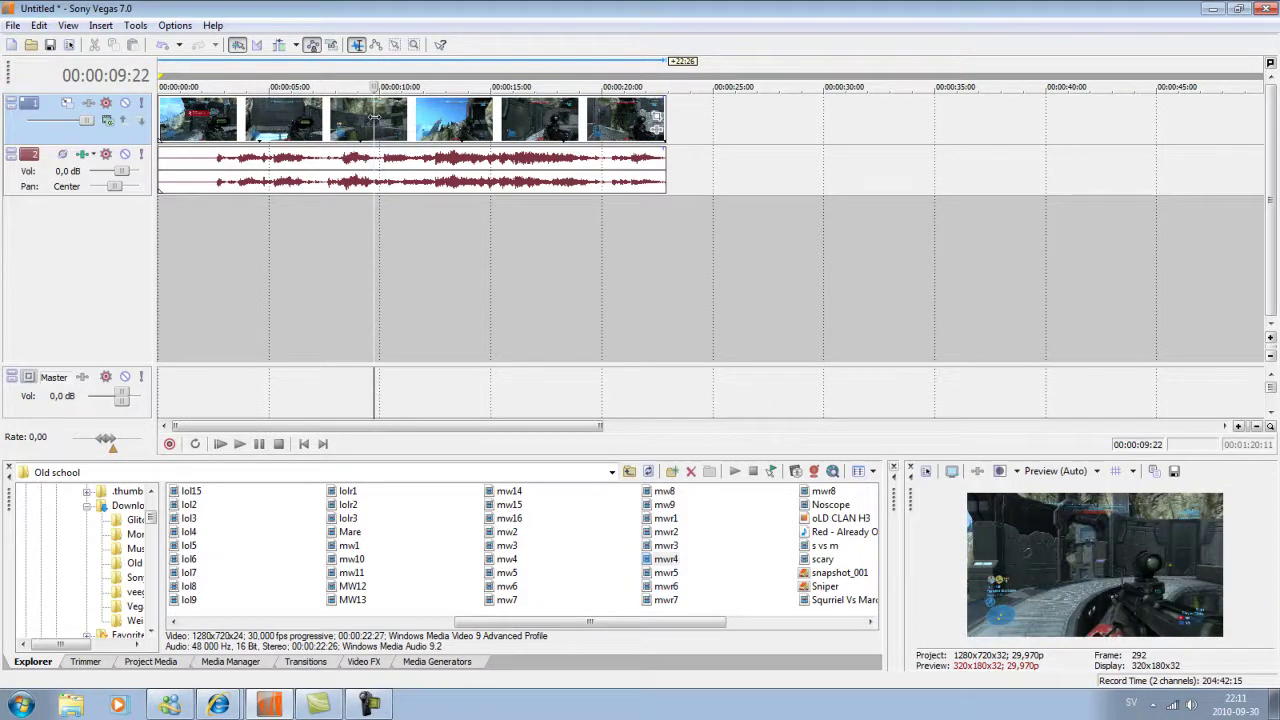
click(374, 120)
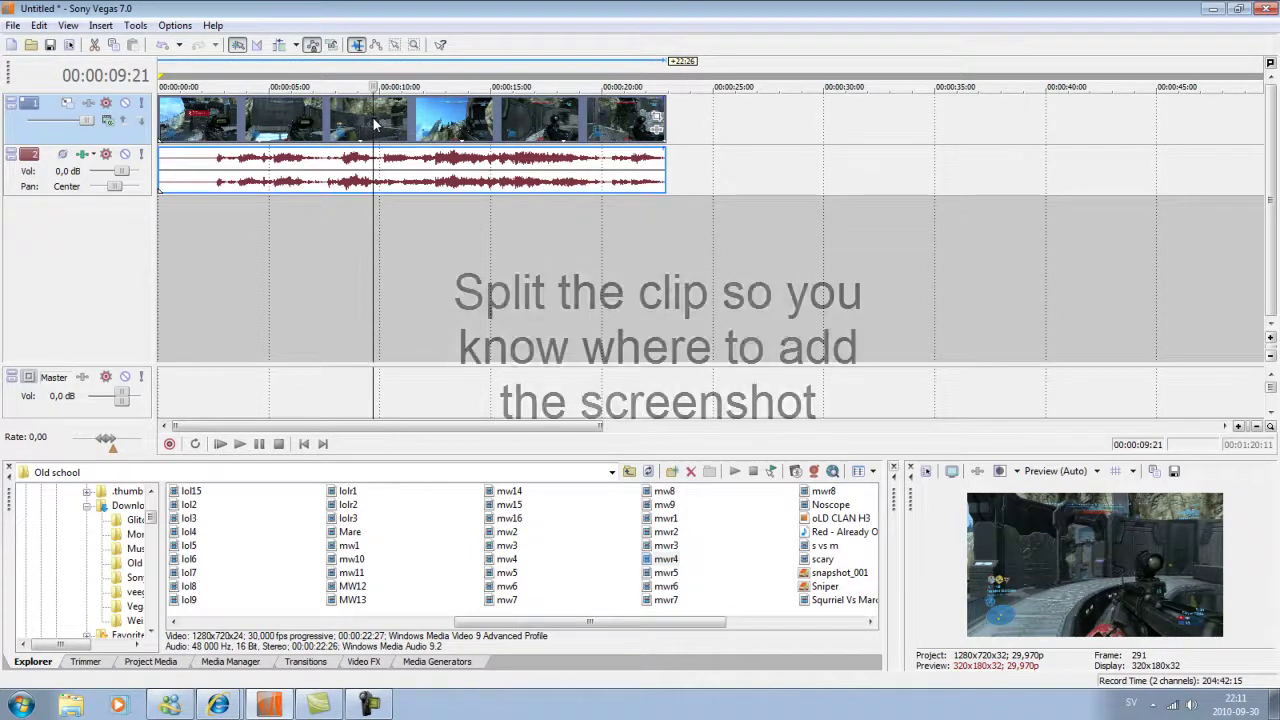
key(s)
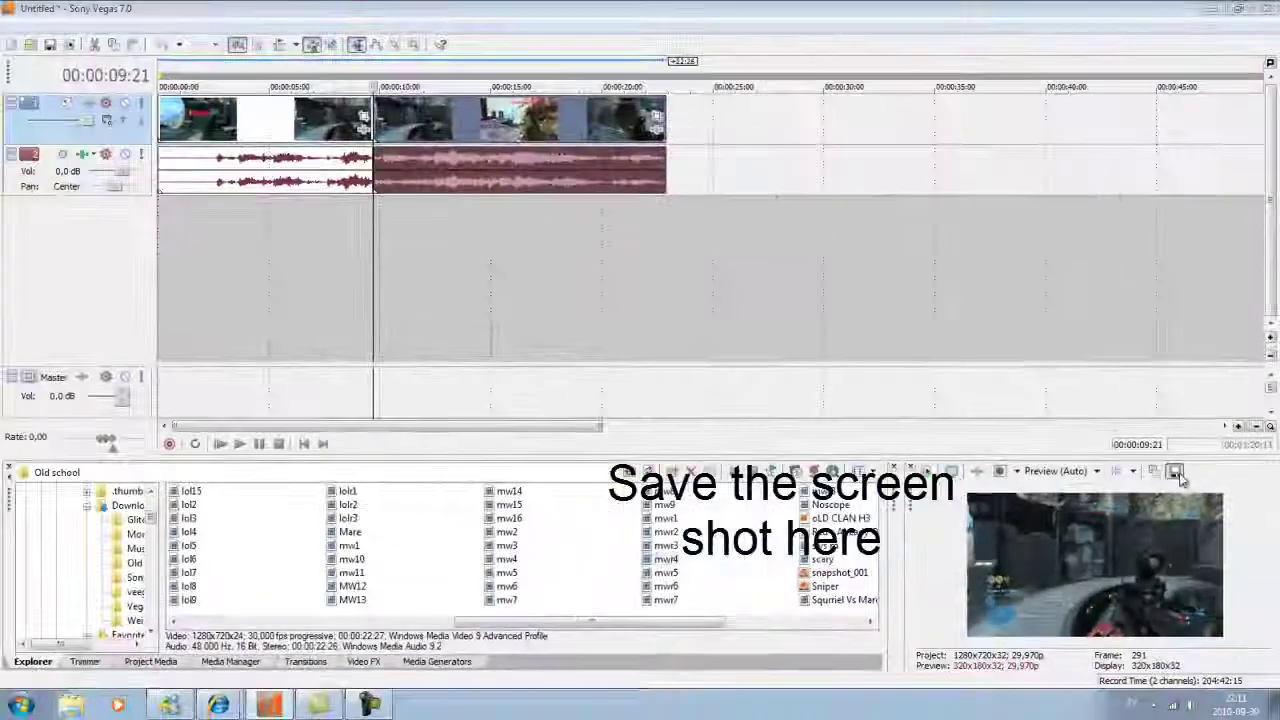
Save a snapshot of the preview frame at the split to the desktop as a JPEG named DMR.
click(848, 308)
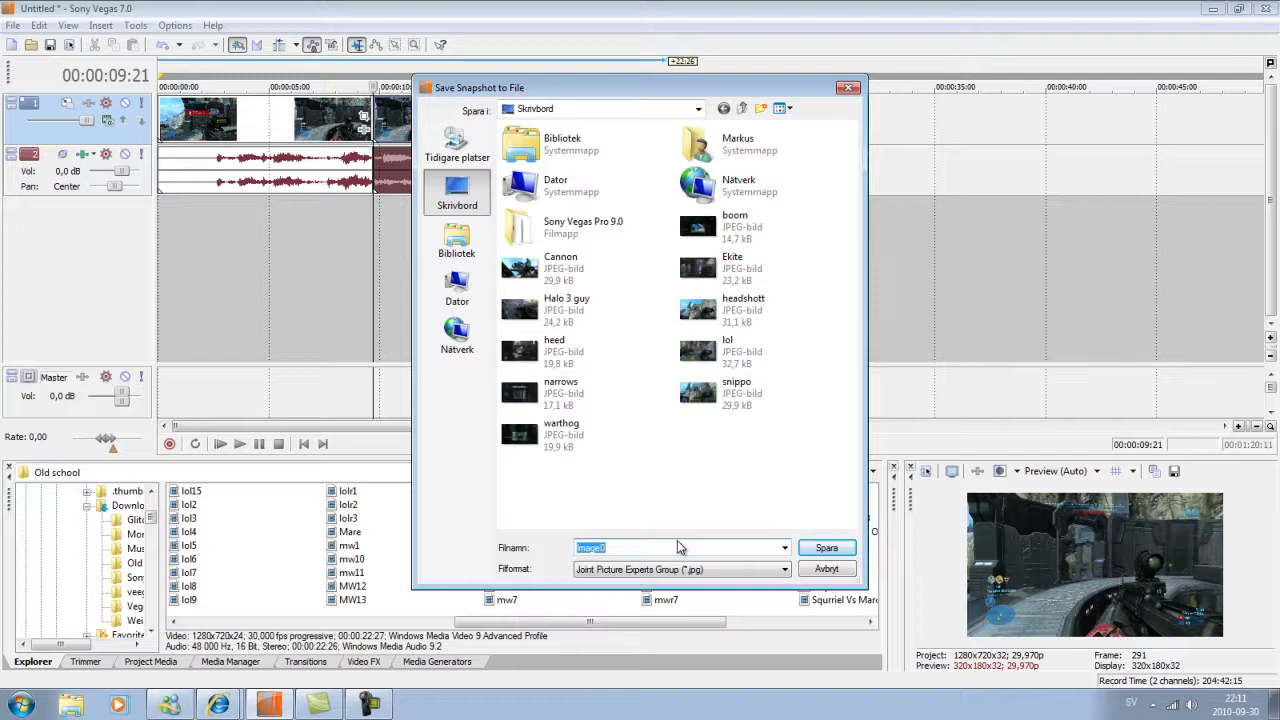
text(DMR)
key(Return)
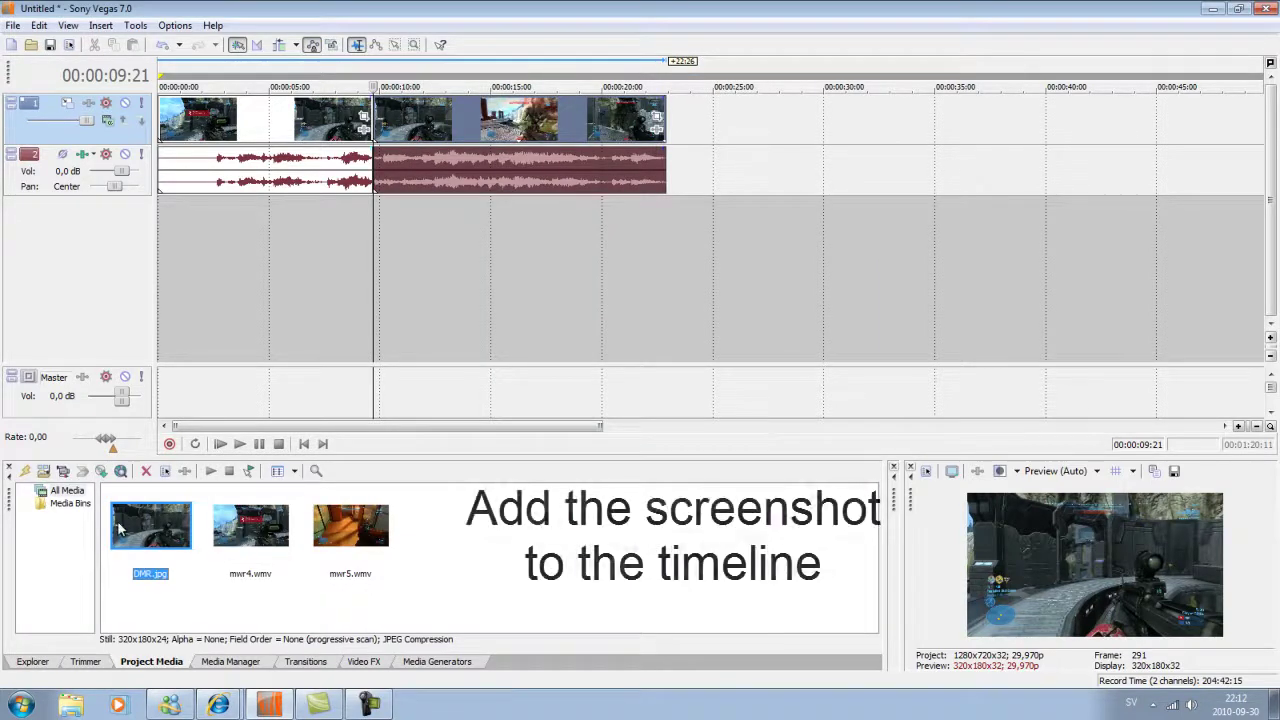
Place DMR.jpg directly after the first mwr4 segment and move the second segment with its audio to new tracks below.
drag(128, 514, 677, 165)
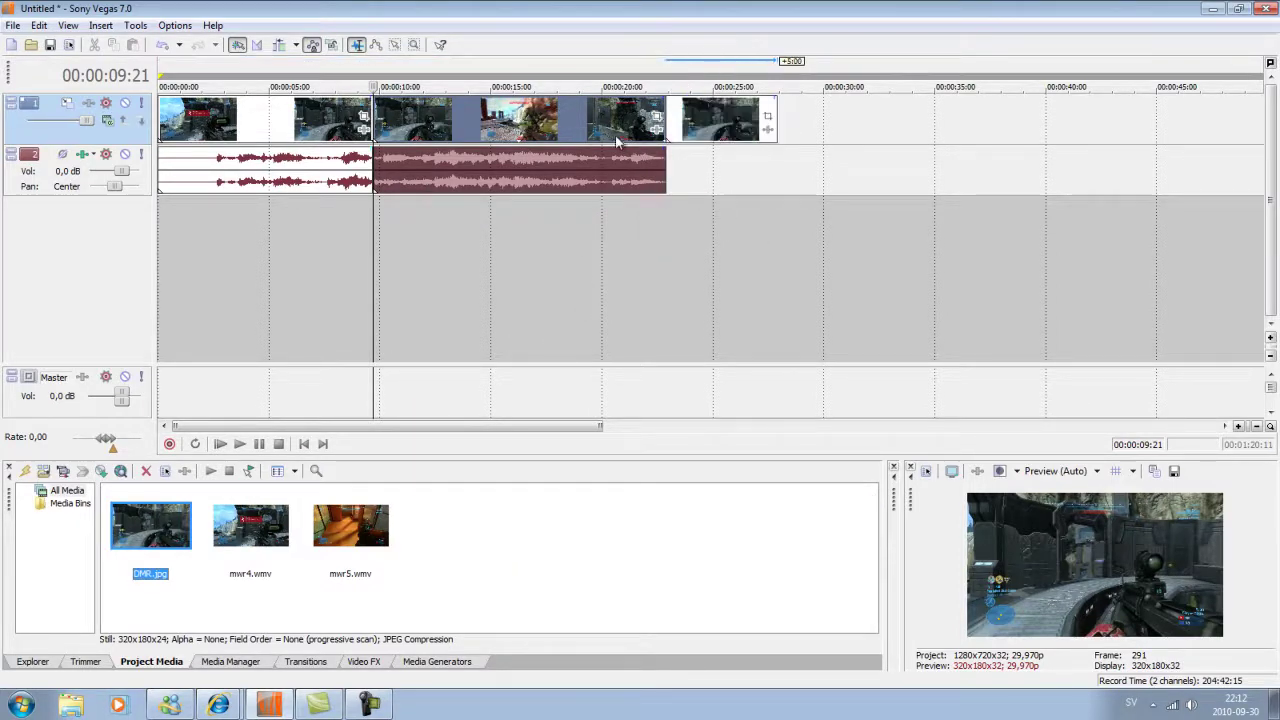
drag(468, 124, 461, 245)
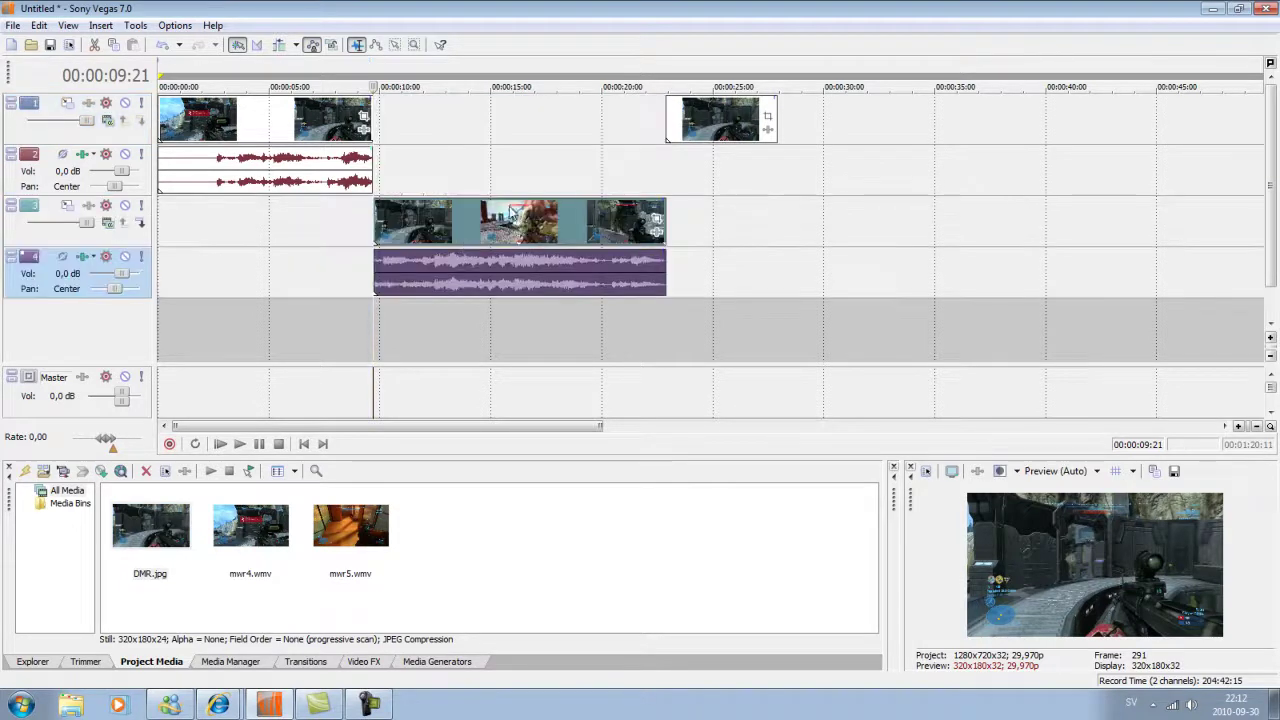
click(722, 133)
drag(722, 133, 431, 128)
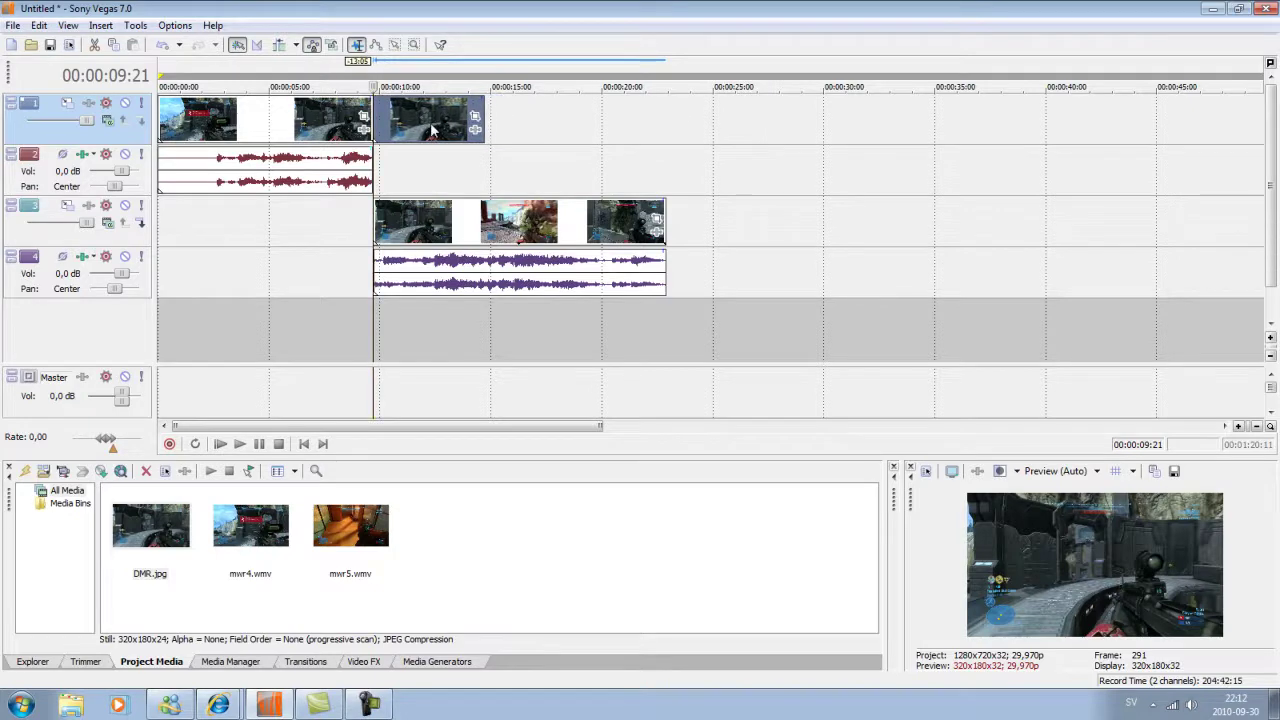
Open Event Pan/Crop for the DMR snapshot and enable its mask.
click(394, 76)
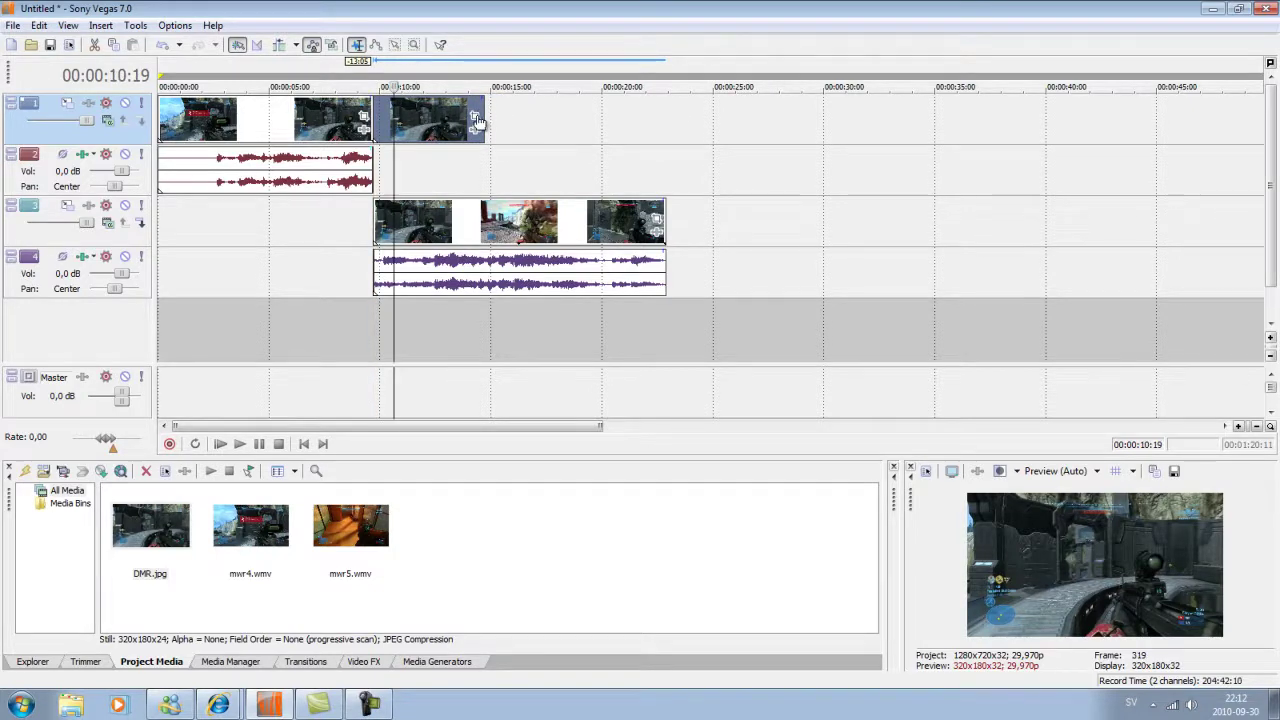
click(476, 118)
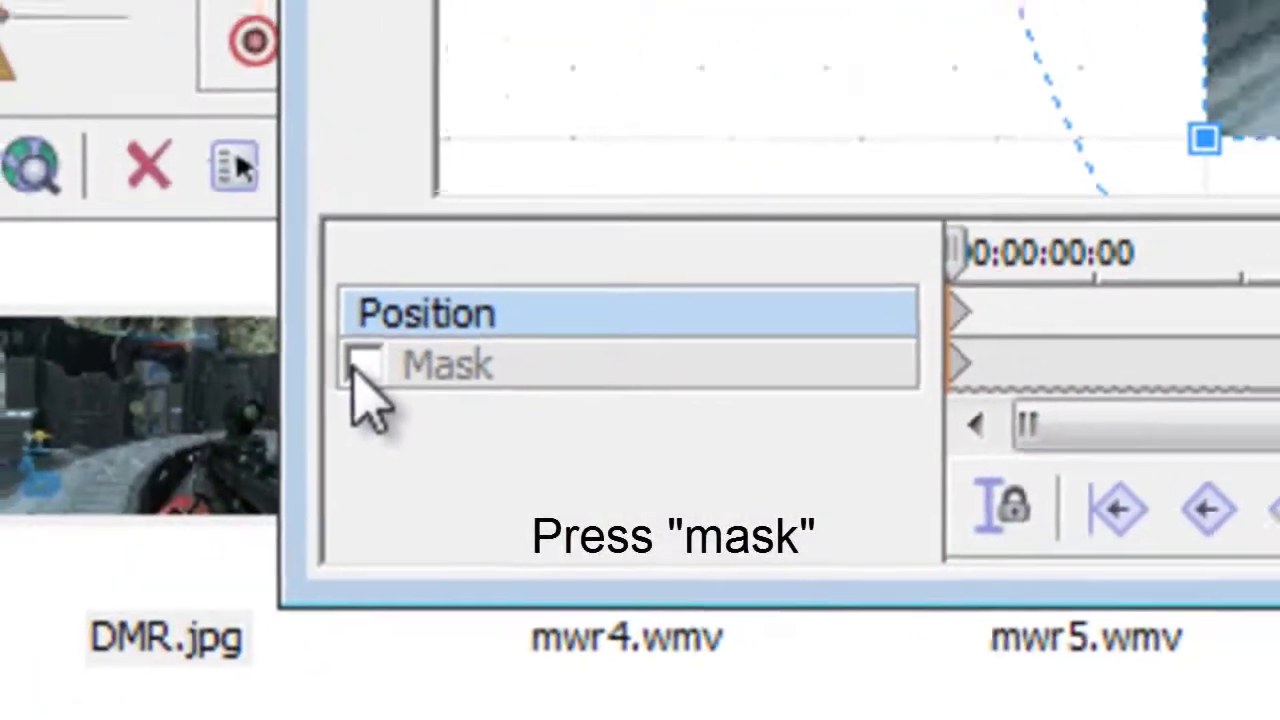
click(362, 366)
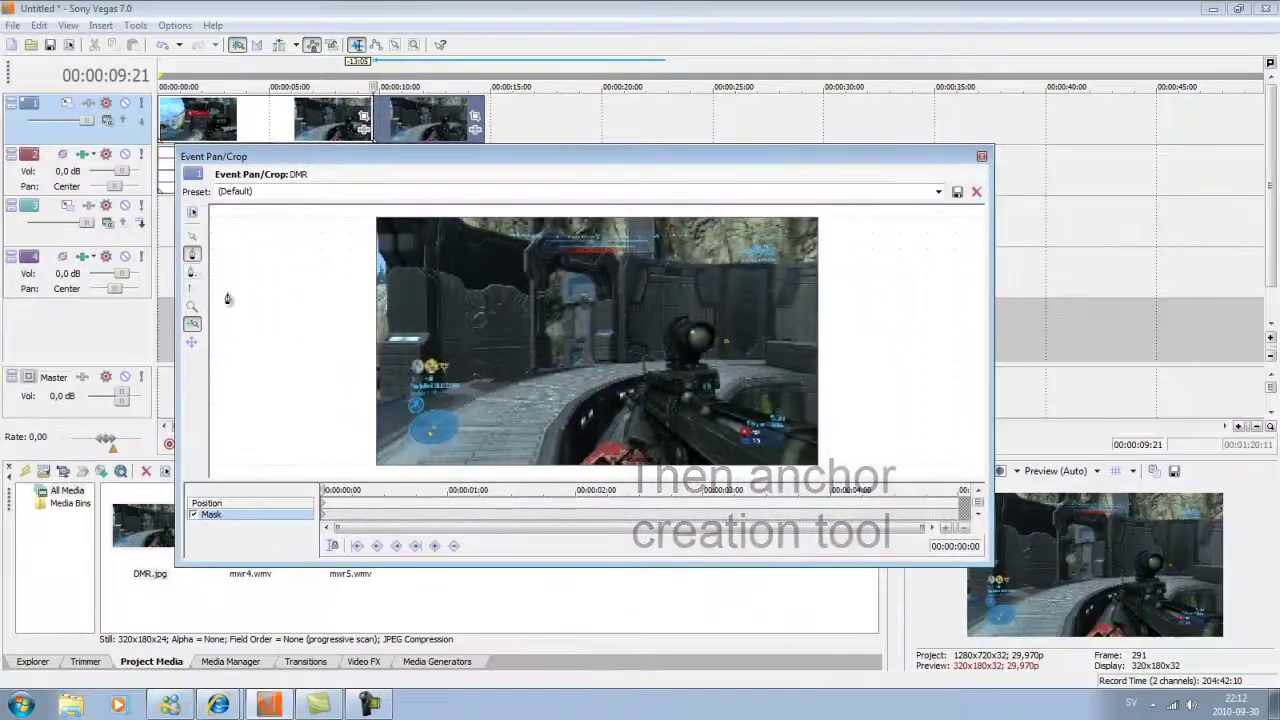
Trace a closed anchor-point mask around the hand, rifle and scope in the DMR snapshot and close Event Pan/Crop.
click(578, 466)
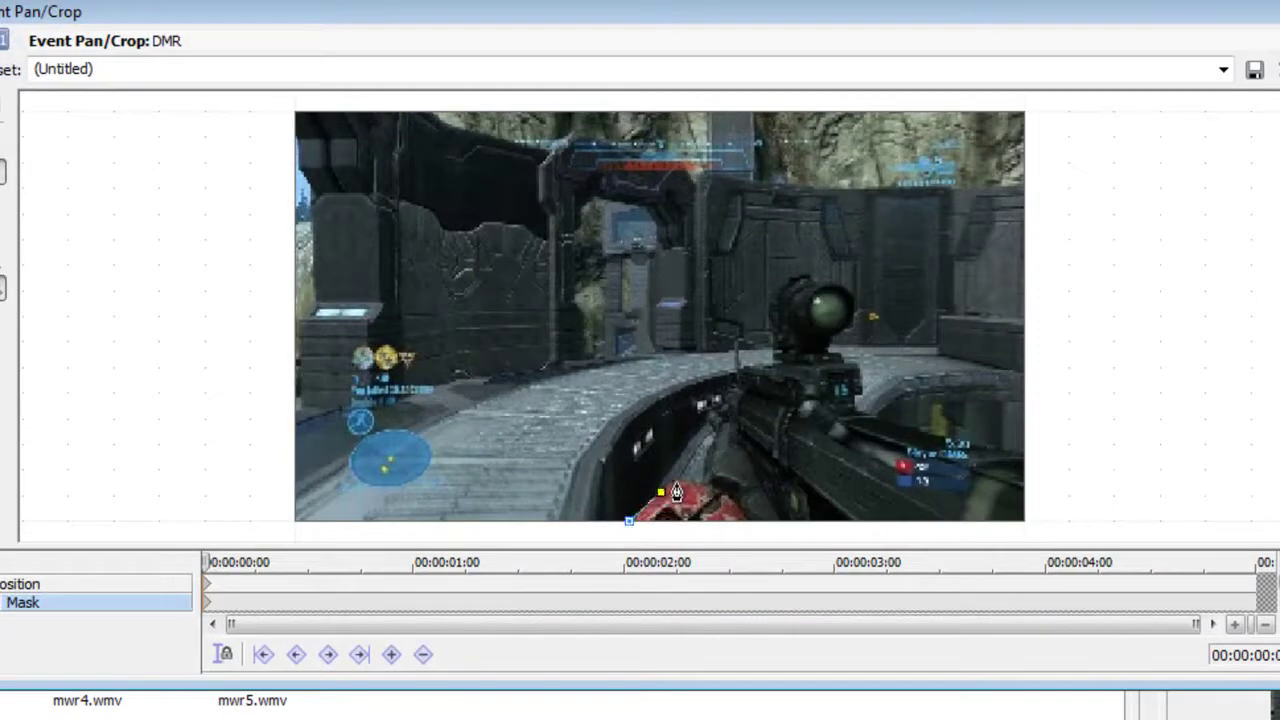
click(703, 481)
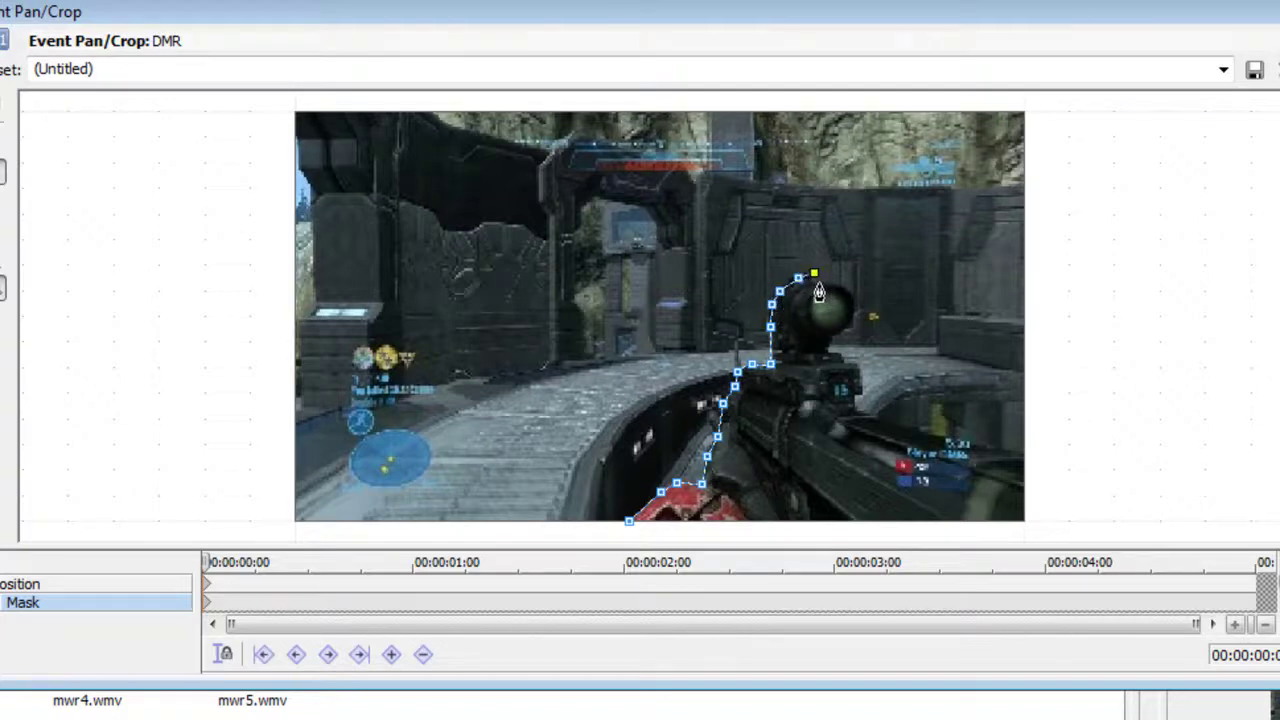
click(846, 288)
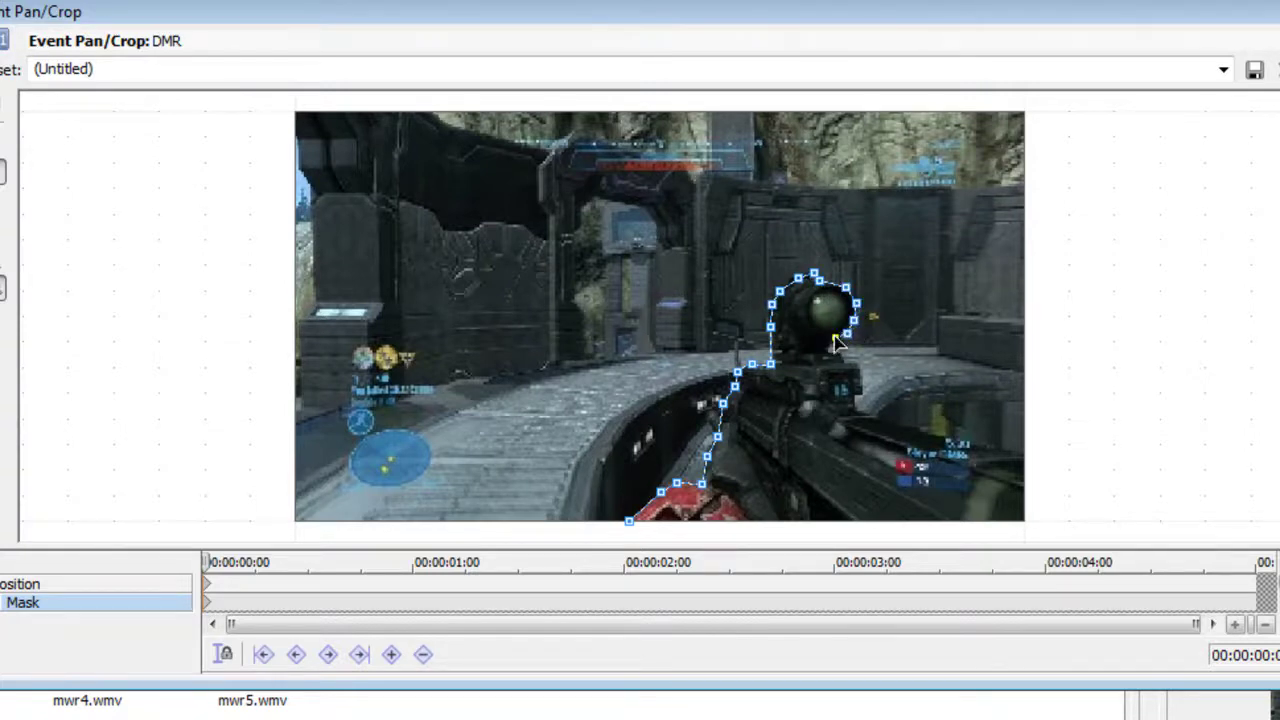
click(828, 354)
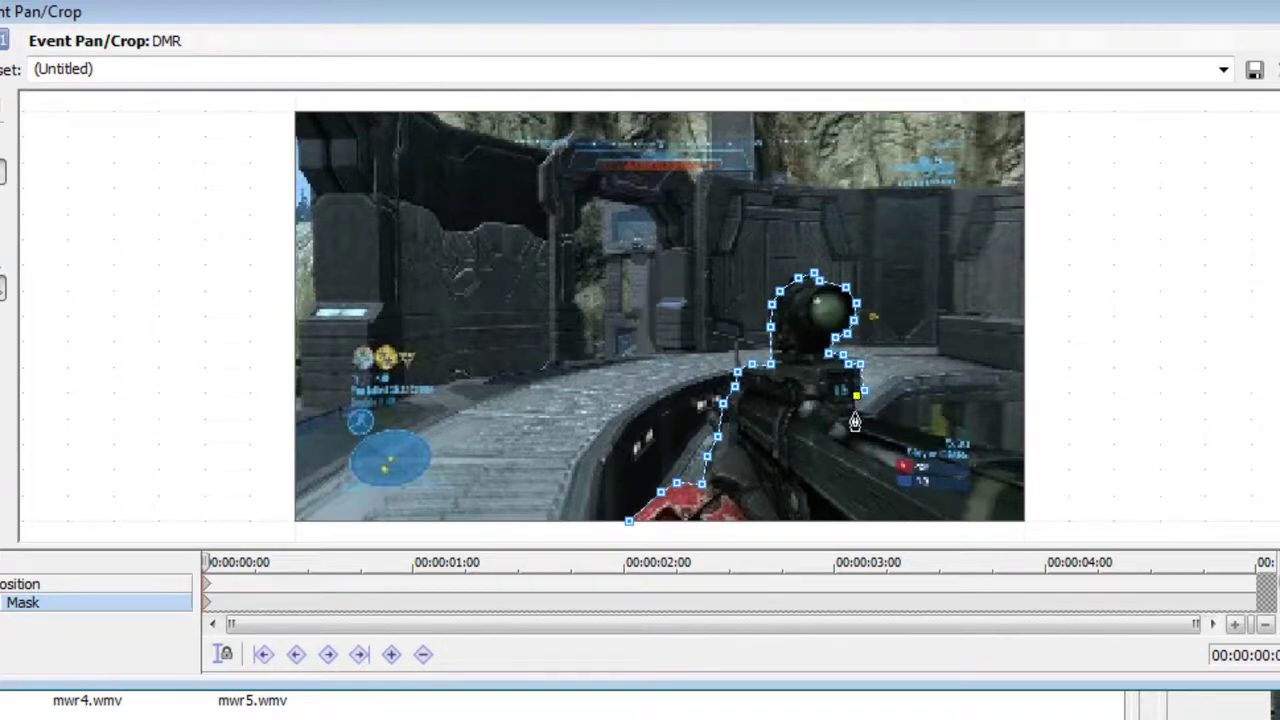
click(1025, 455)
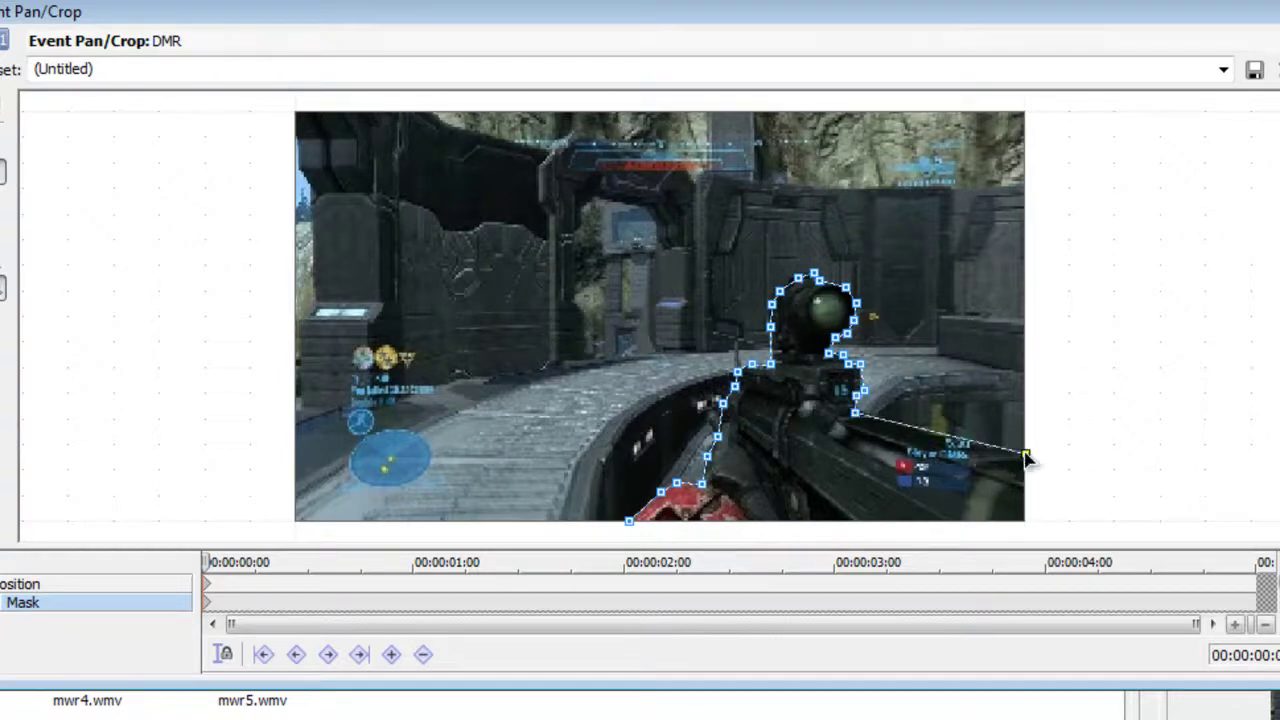
click(1023, 521)
click(628, 521)
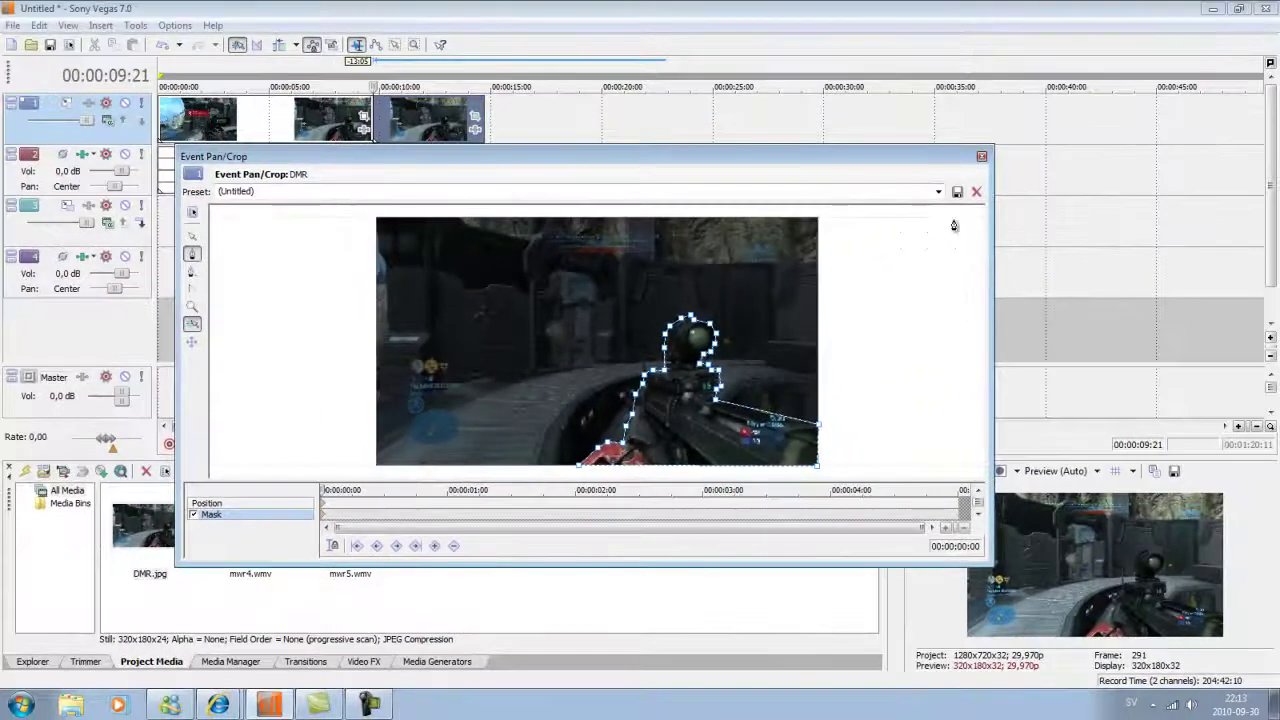
click(982, 158)
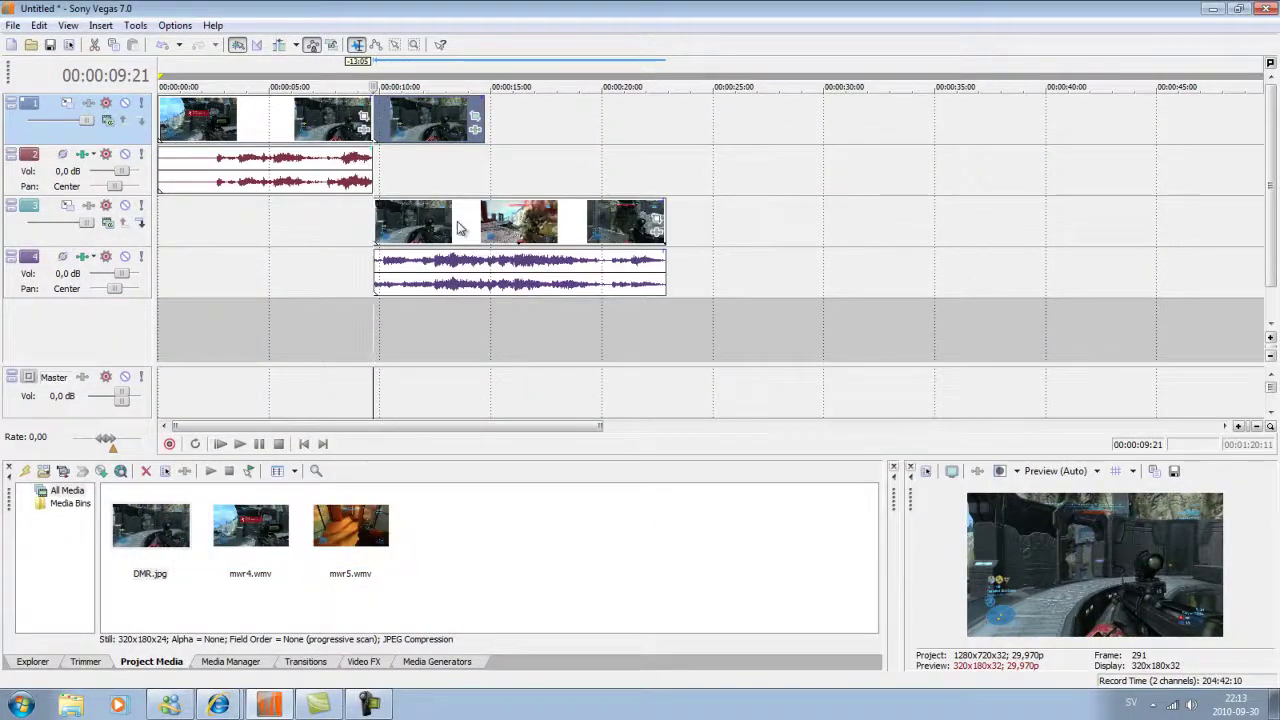
Place mwr5.wmv on the lower track under the masked snapshot at 00:00:09:21, shifting the second mwr4 segment to 00:00:30:00.
drag(457, 223, 689, 223)
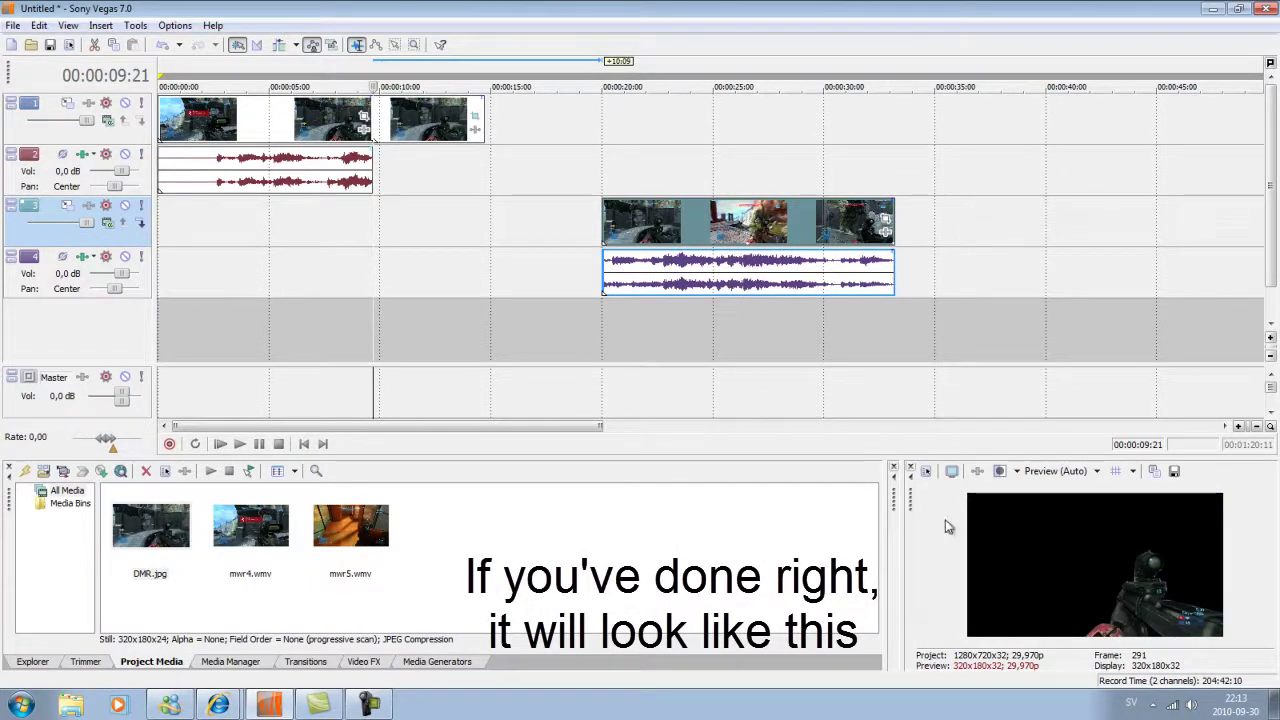
drag(665, 230, 628, 230)
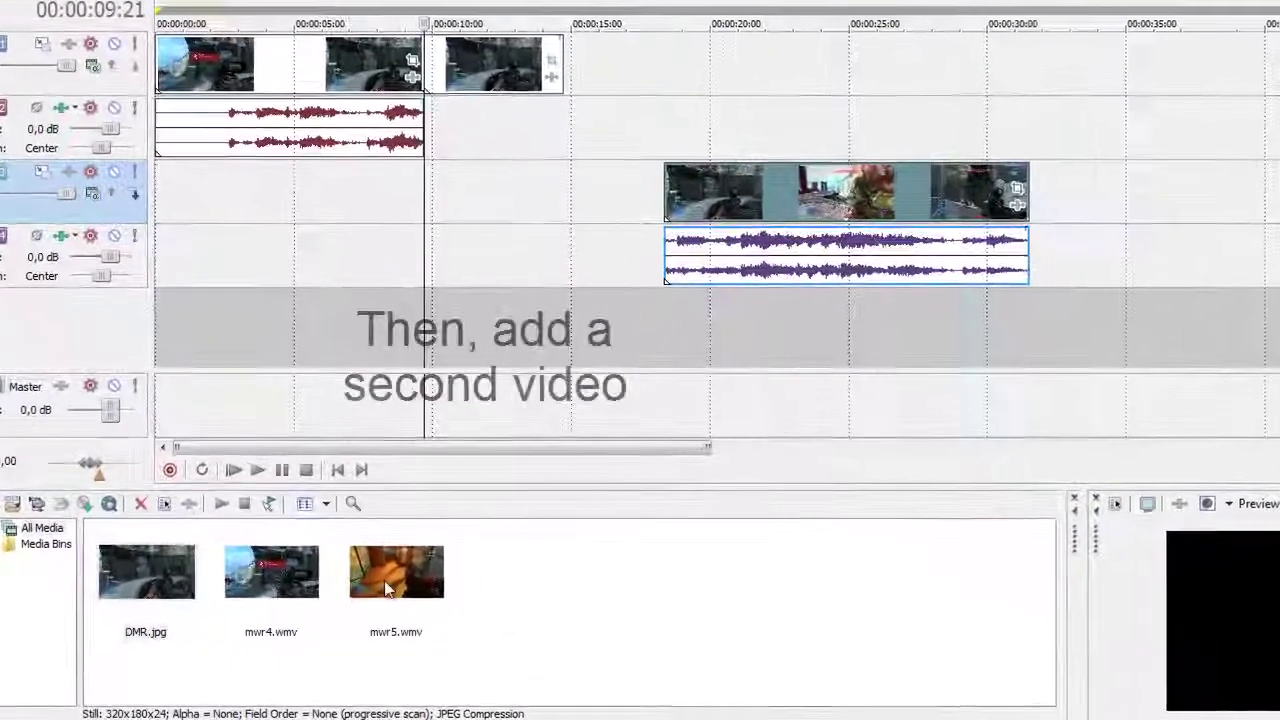
drag(388, 588, 443, 194)
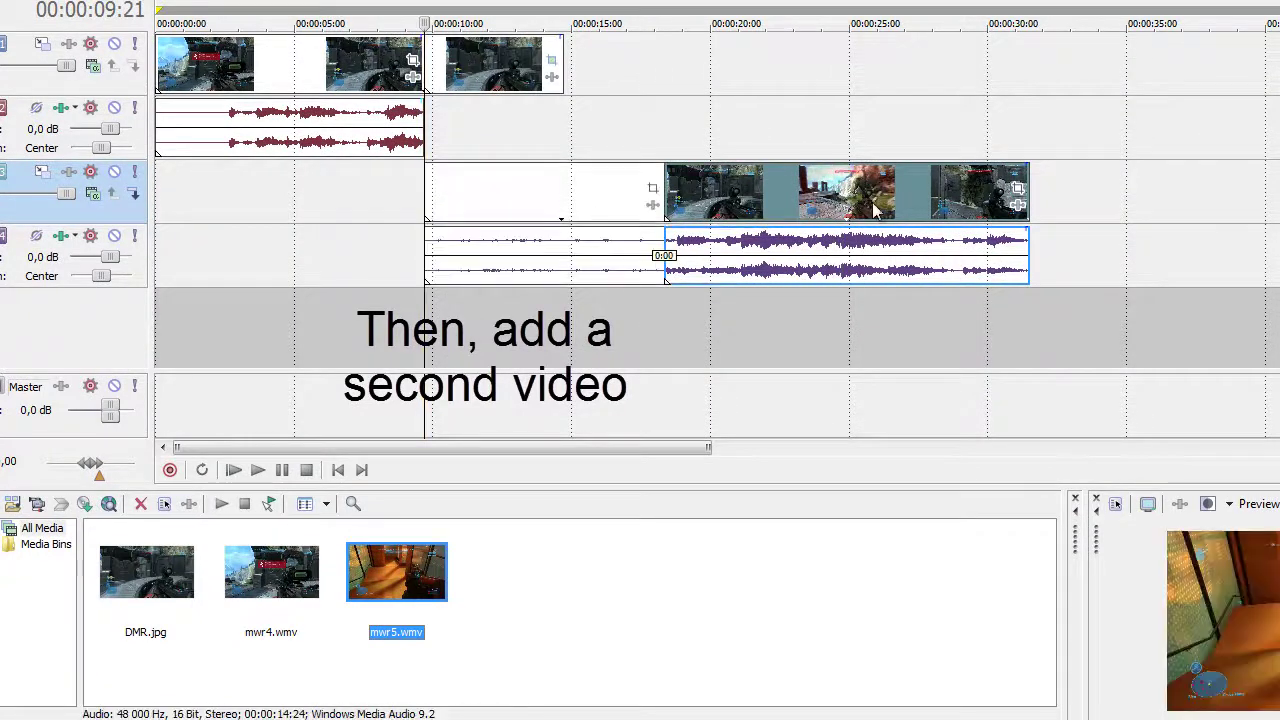
drag(878, 190, 1200, 172)
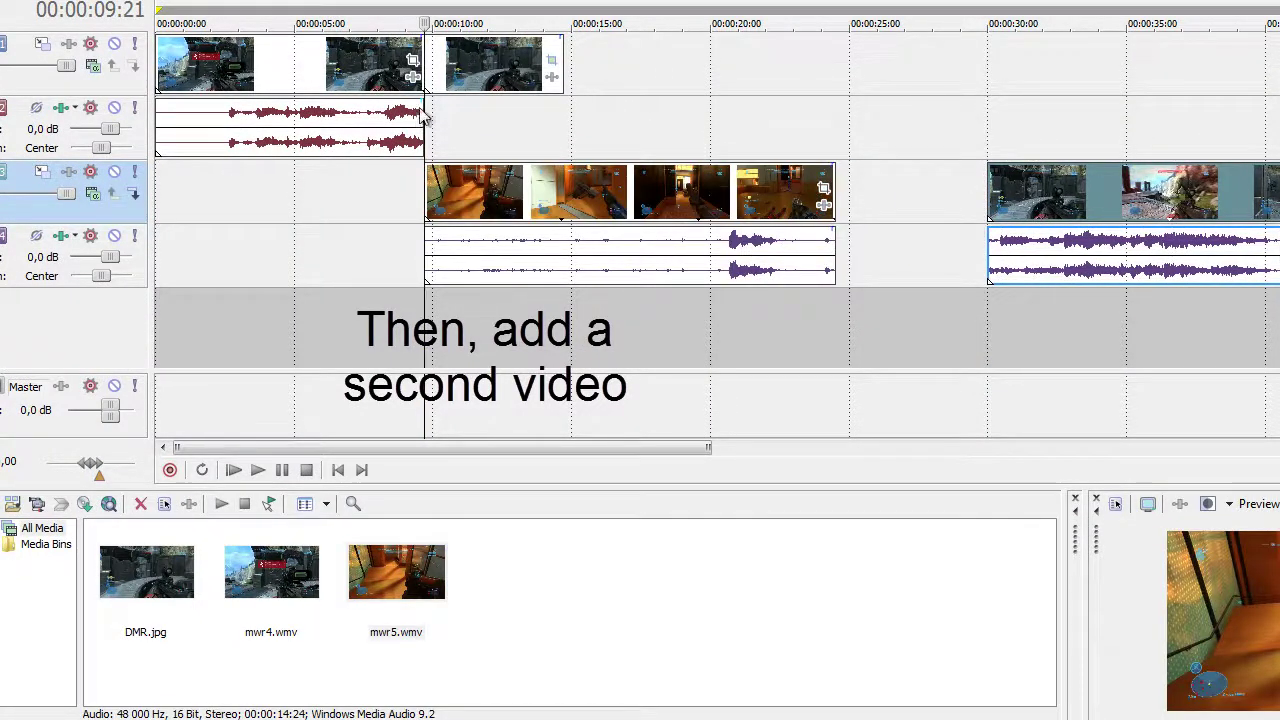
Play back the cut from the first mwr4 segment to the masked DMR snapshot over mwr5.wmv.
click(408, 6)
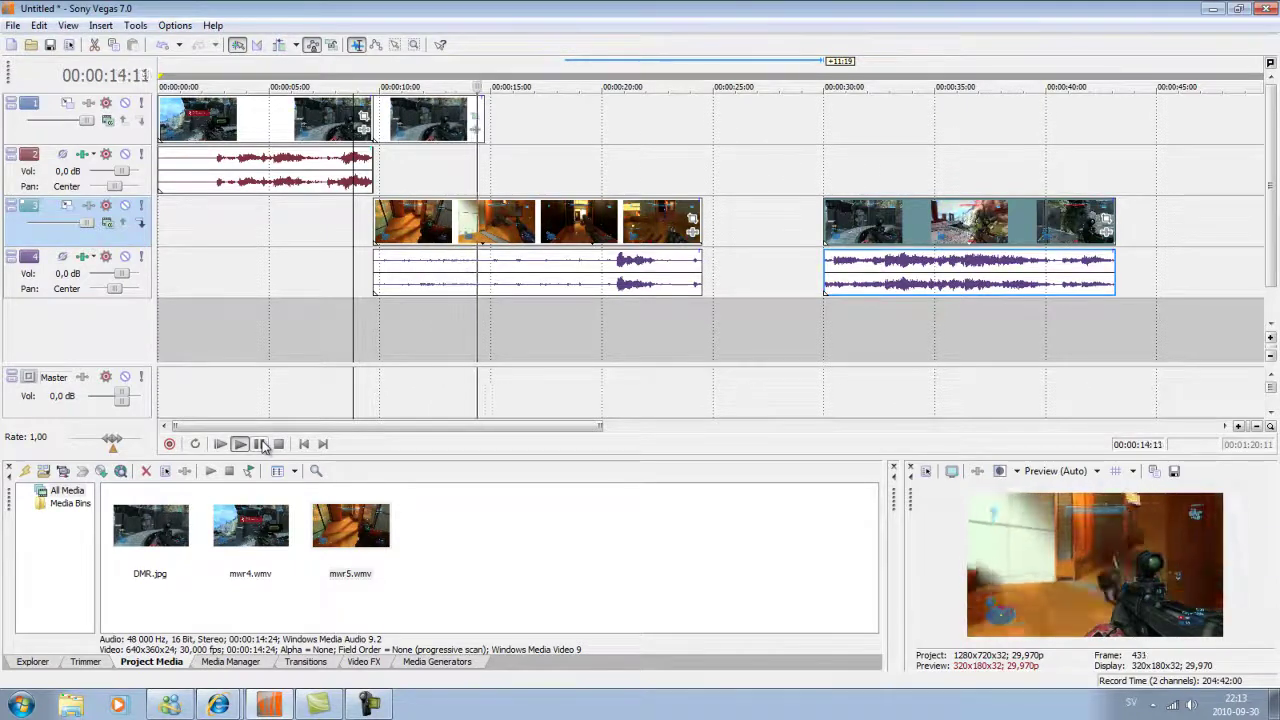
click(263, 446)
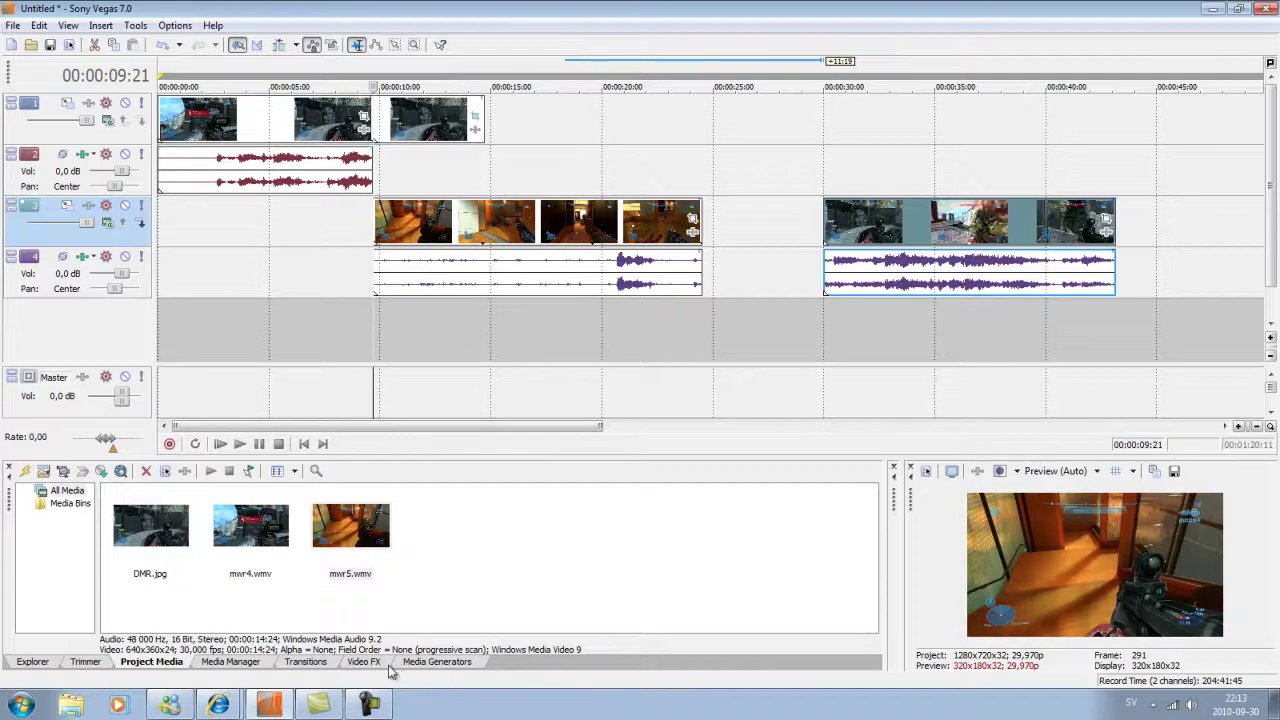
Apply the Zoom In, Bottom-Right transition to the start of the DMR snapshot and close its Video Event FX settings.
click(305, 661)
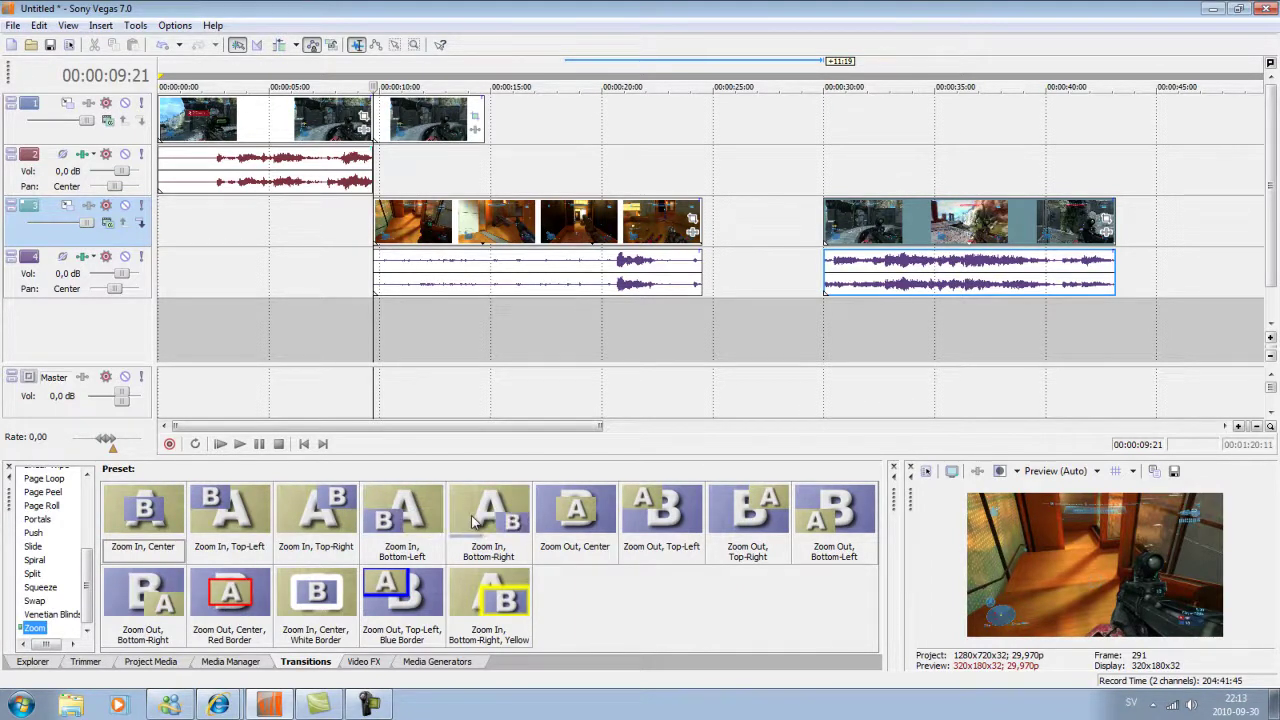
drag(476, 520, 403, 288)
drag(378, 122, 378, 124)
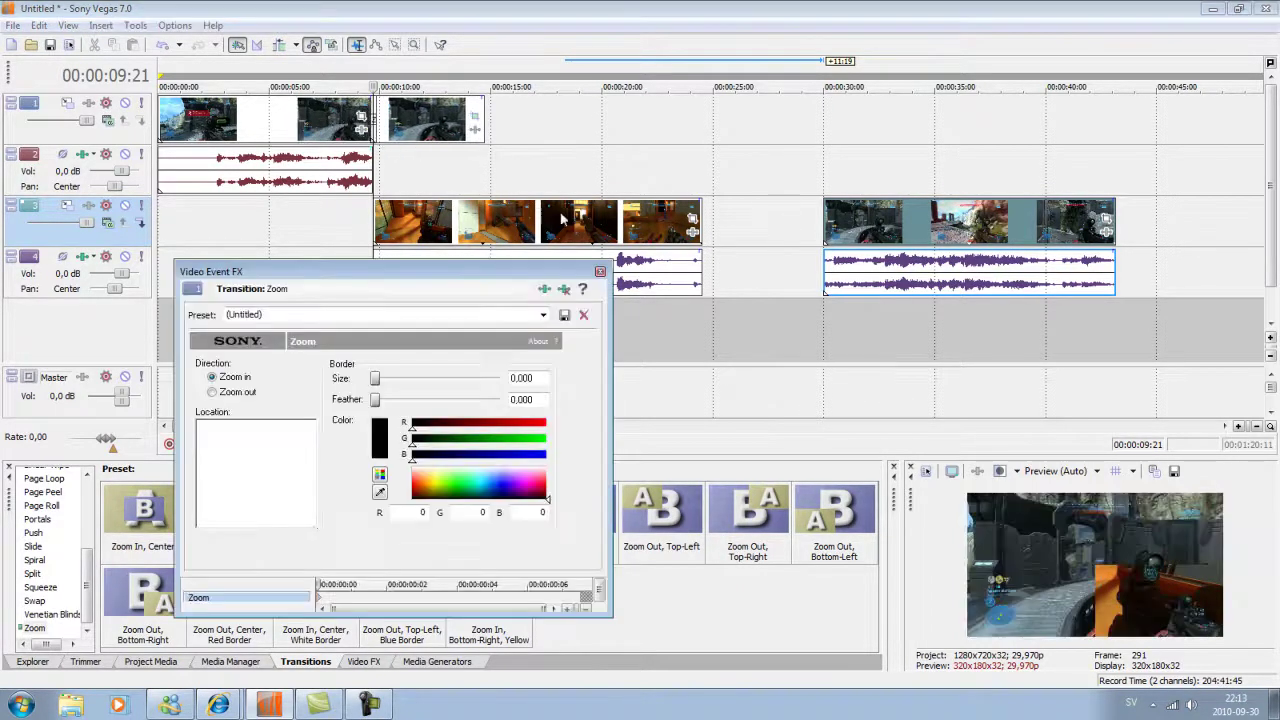
click(600, 273)
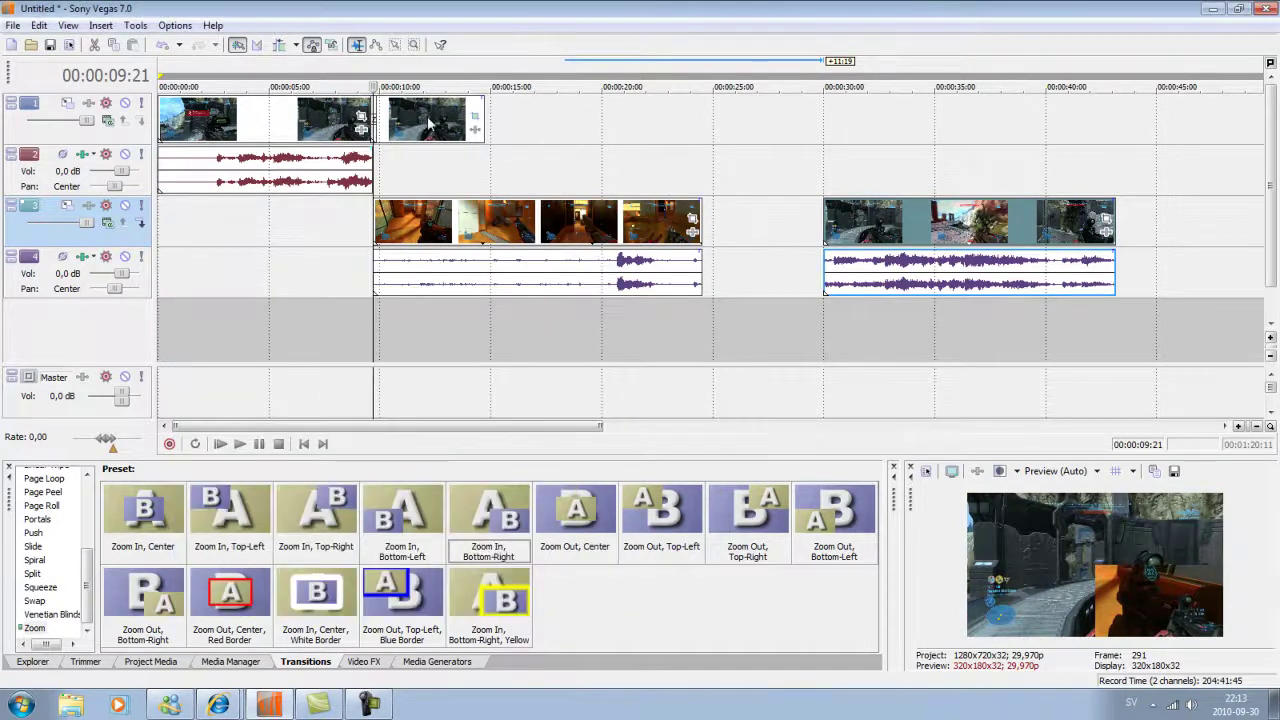
Shift the DMR snapshot 14 frames later and then another 6 frames, playing back the transition after each move.
drag(434, 127, 445, 130)
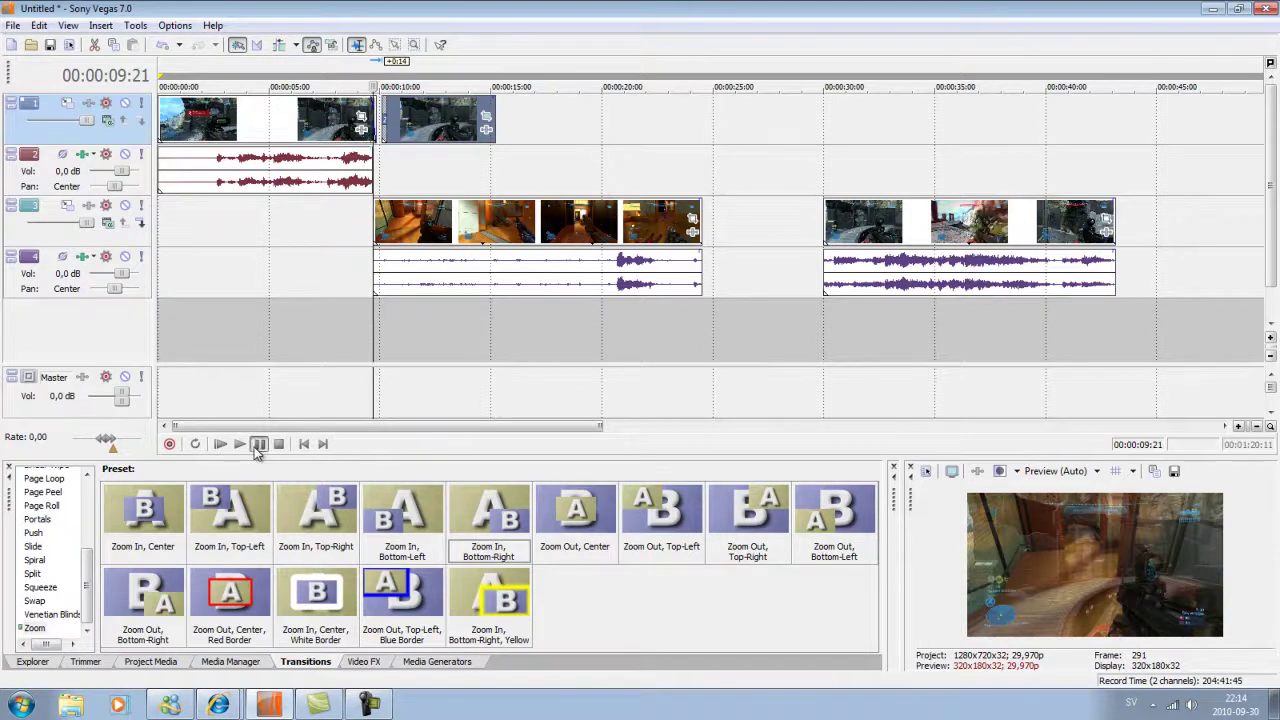
click(256, 449)
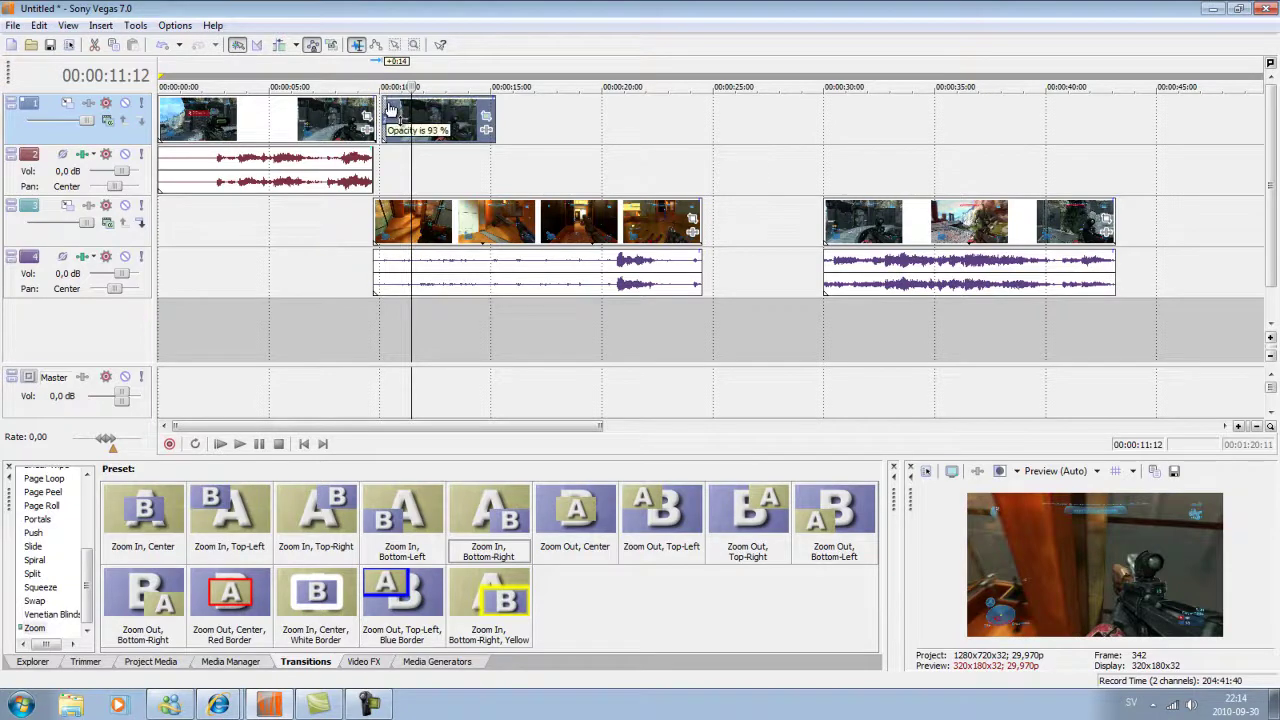
drag(428, 122, 434, 124)
click(376, 70)
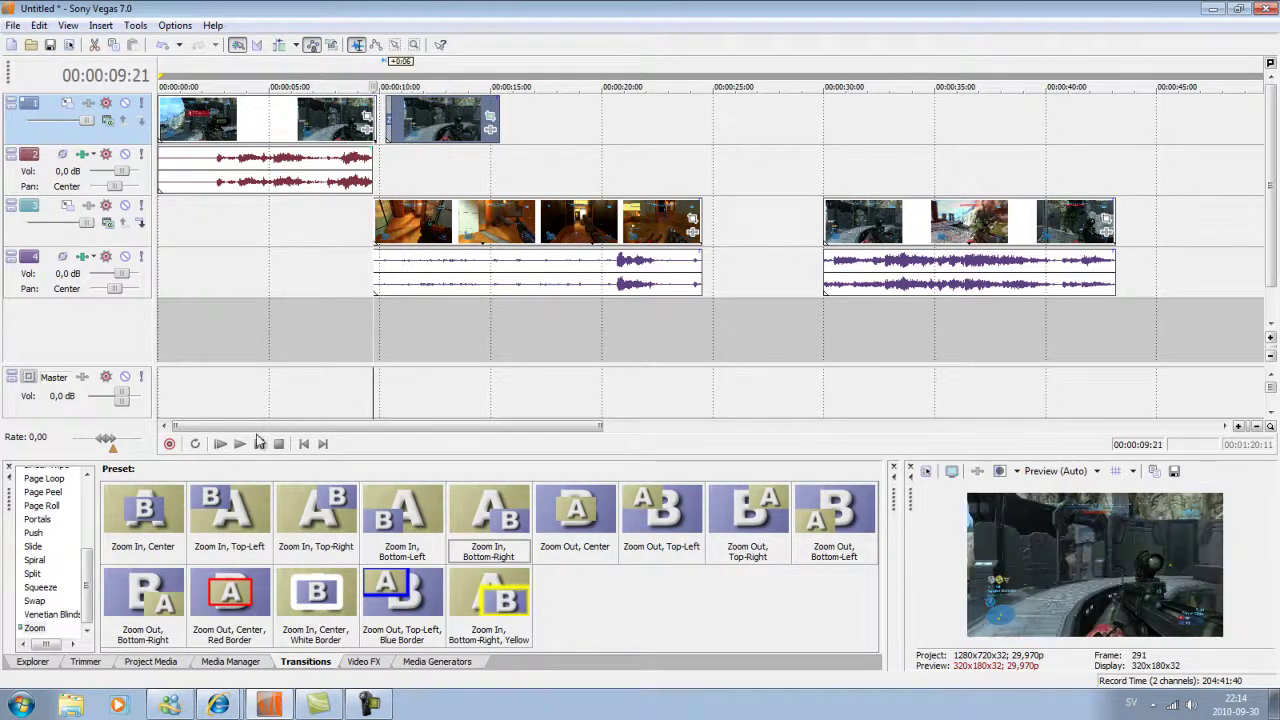
click(257, 444)
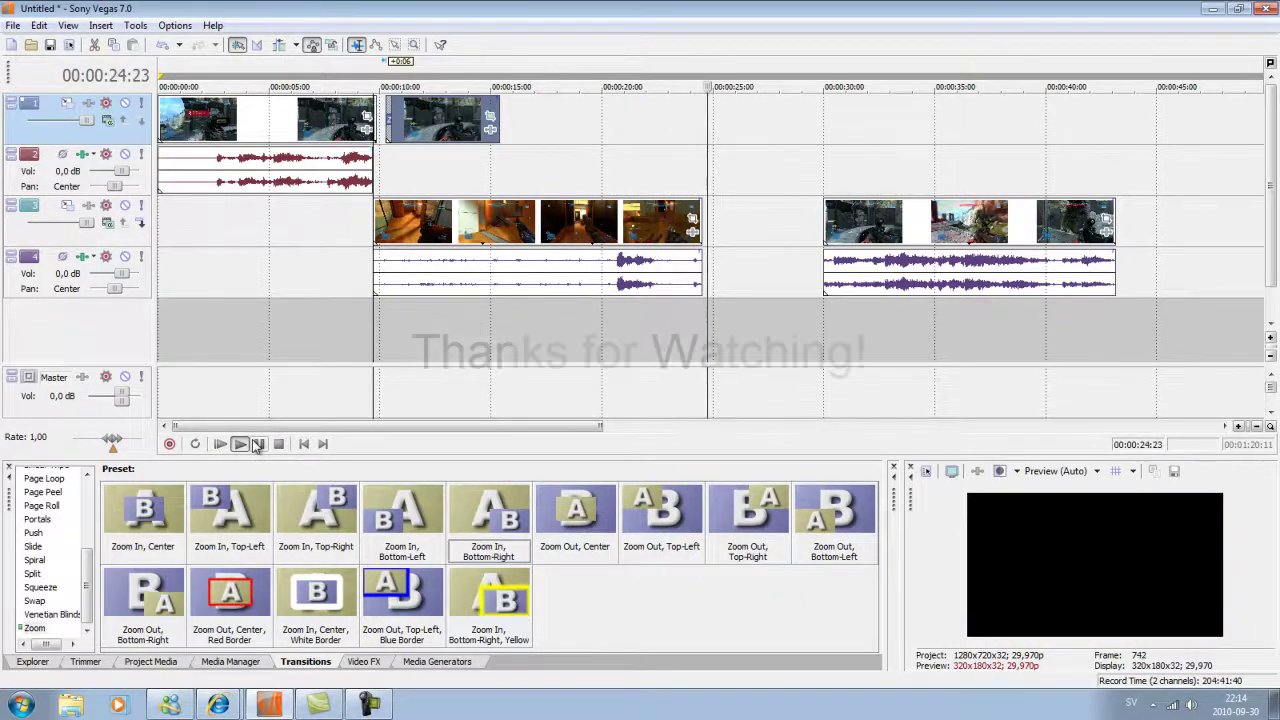
click(257, 445)
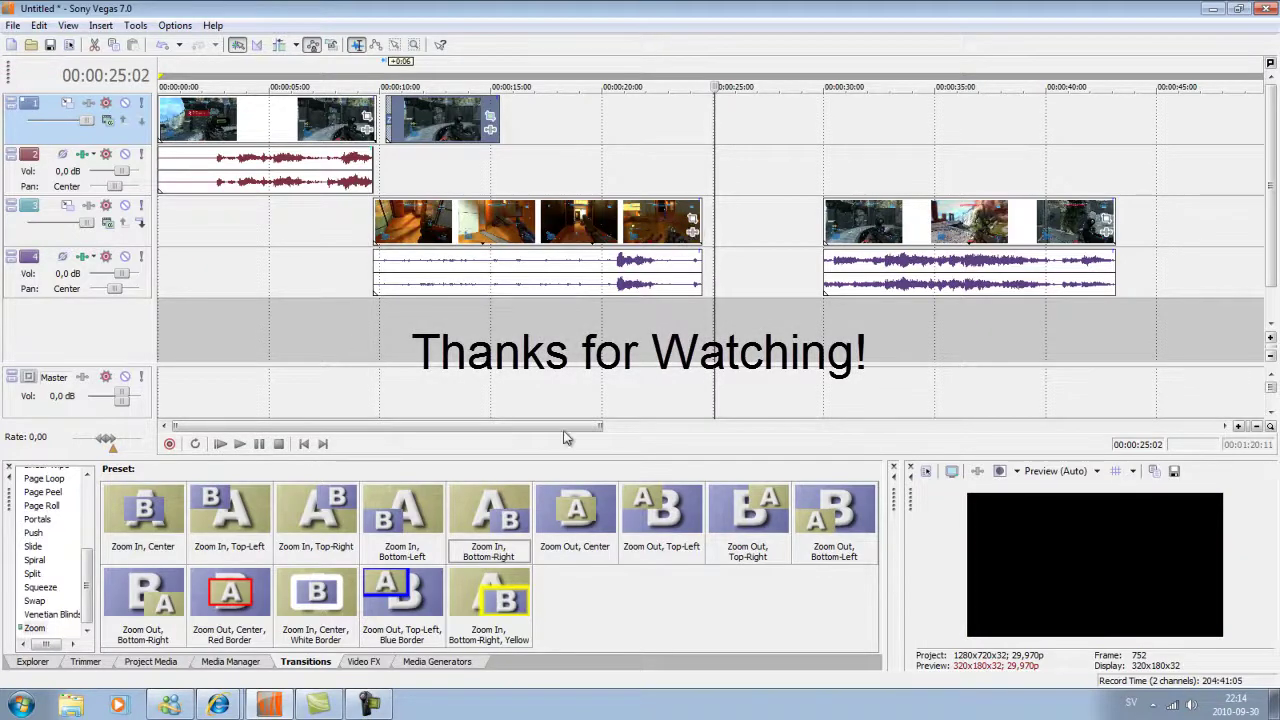
click(376, 708)
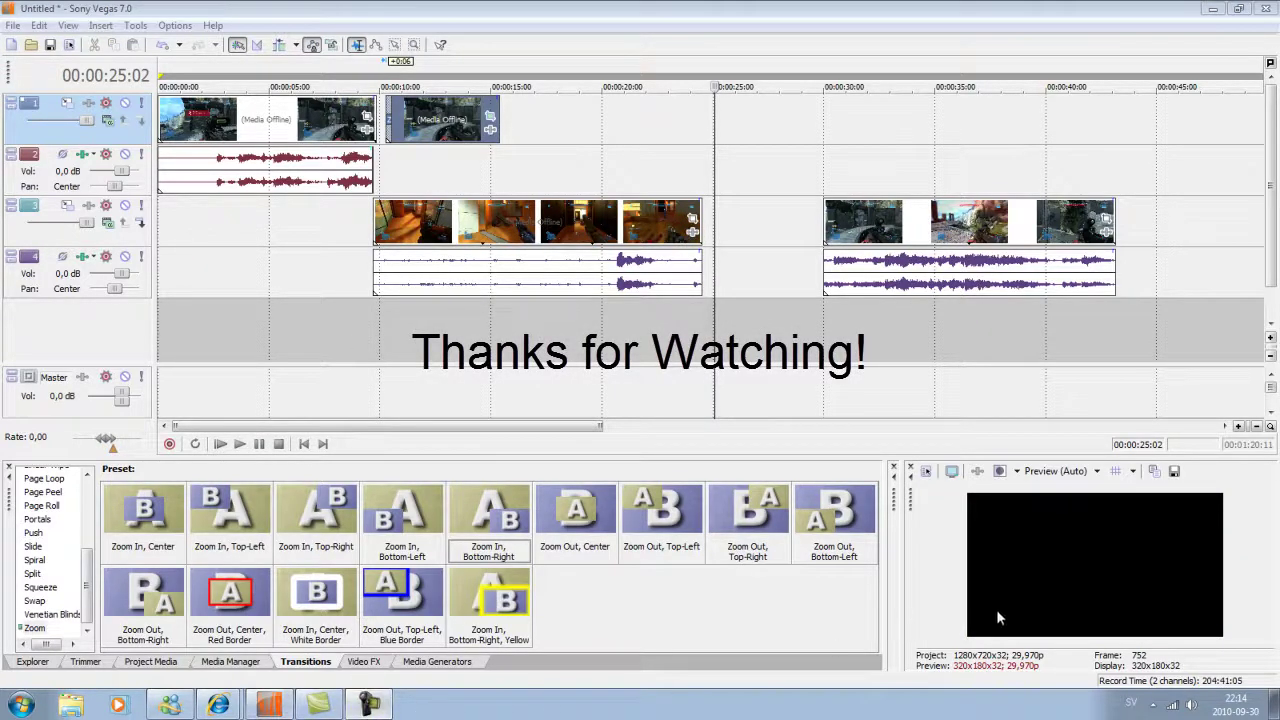